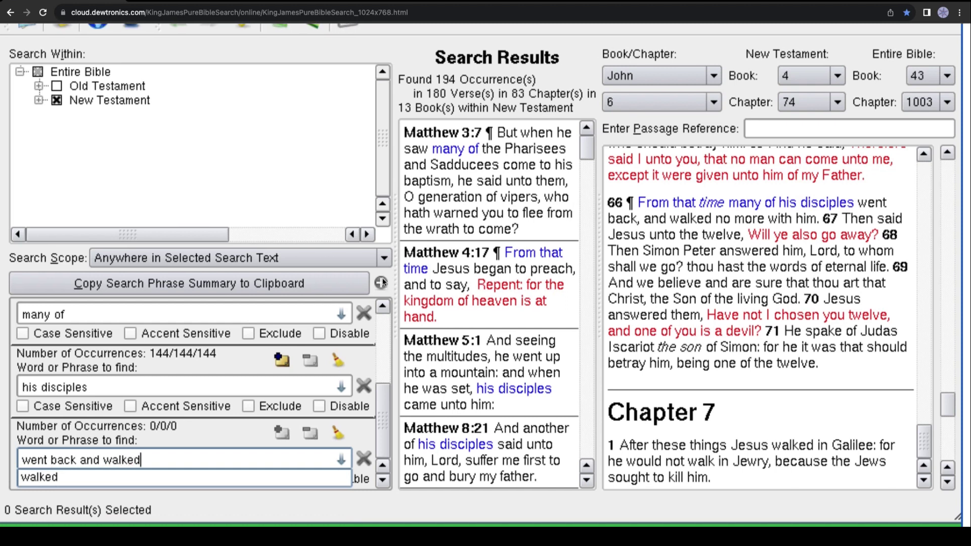
Add "no" and "more with him" as two further separate phrases to the New Testament search criteria.
{"action": "left_click", "coordinate": [383, 279]}
{"action": "left_click", "coordinate": [383, 279]}
{"action": "type", "text": "no"}
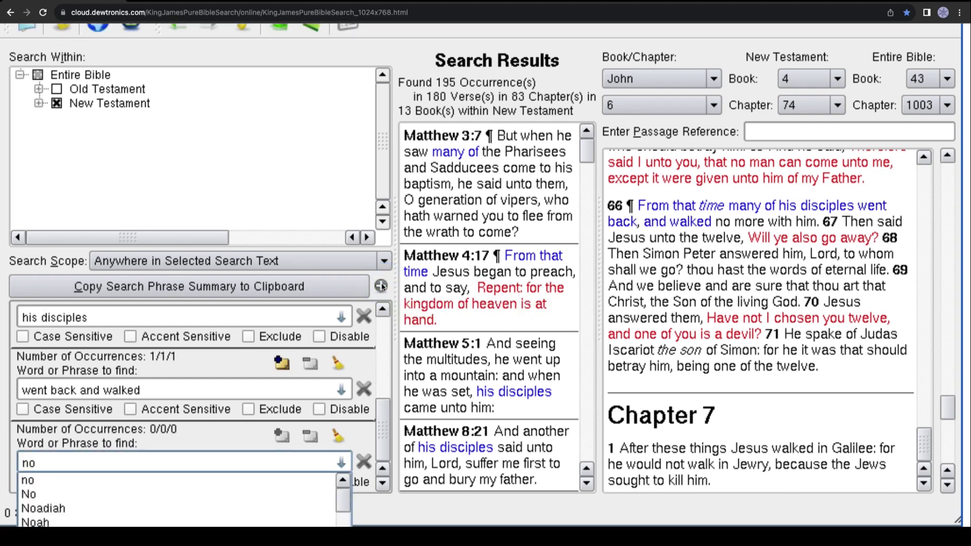
{"action": "left_click", "coordinate": [382, 287]}
{"action": "left_click", "coordinate": [381, 287]}
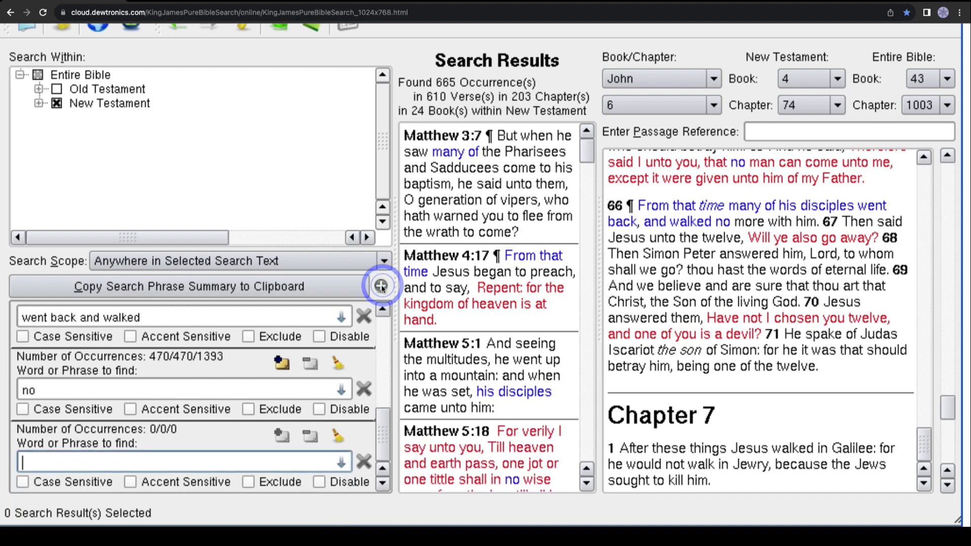
{"action": "type", "text": "more with him"}
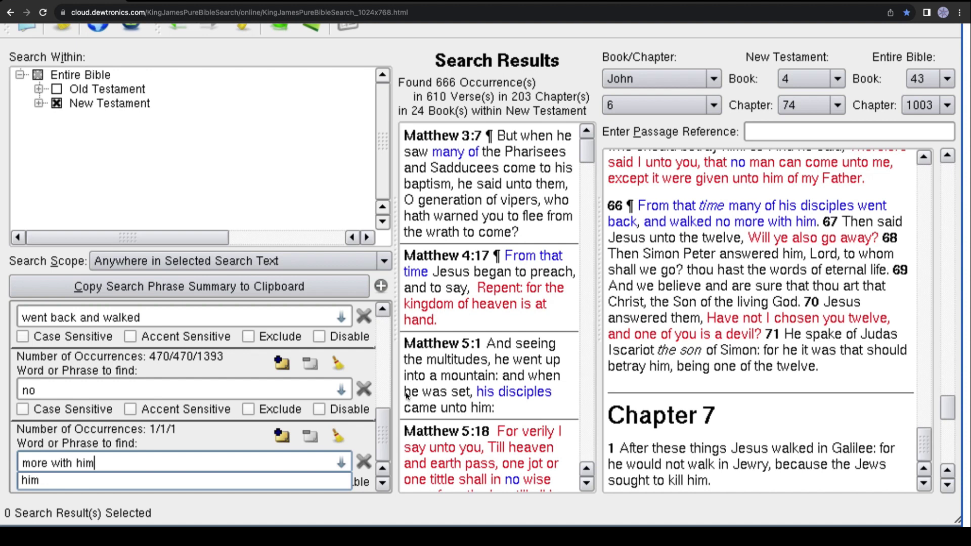
{"action": "left_click_drag", "start_coordinate": [380, 430], "coordinate": [382, 312]}
{"action": "left_click", "coordinate": [442, 83]}
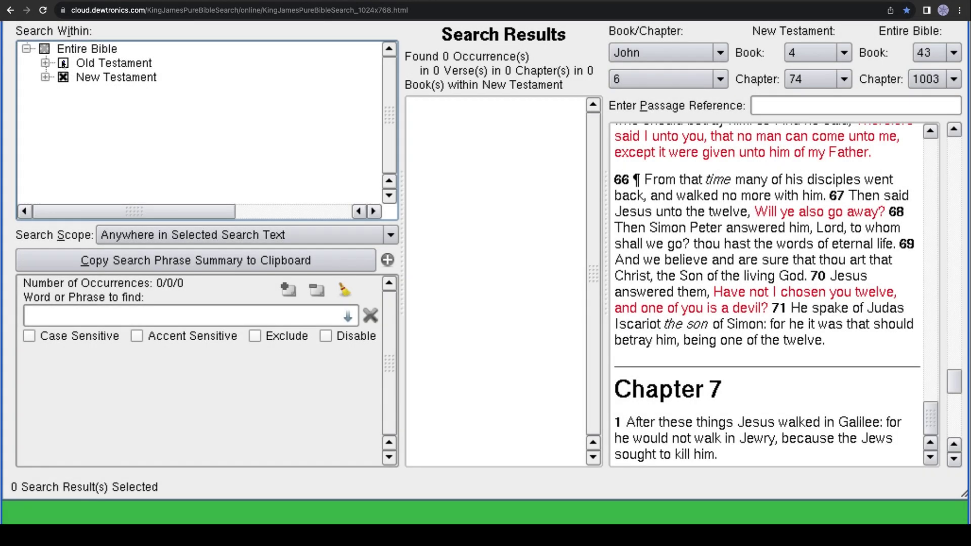
Include the Old Testament in the search and enter "From that" and "time" as separate phrases.
{"action": "left_click", "coordinate": [63, 63]}
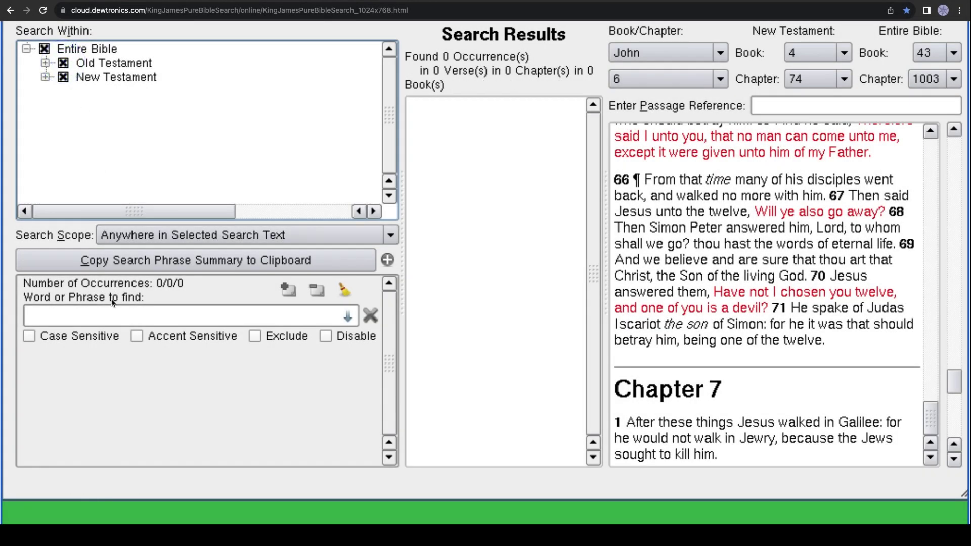
{"action": "left_click", "coordinate": [93, 309]}
{"action": "type", "text": "From that"}
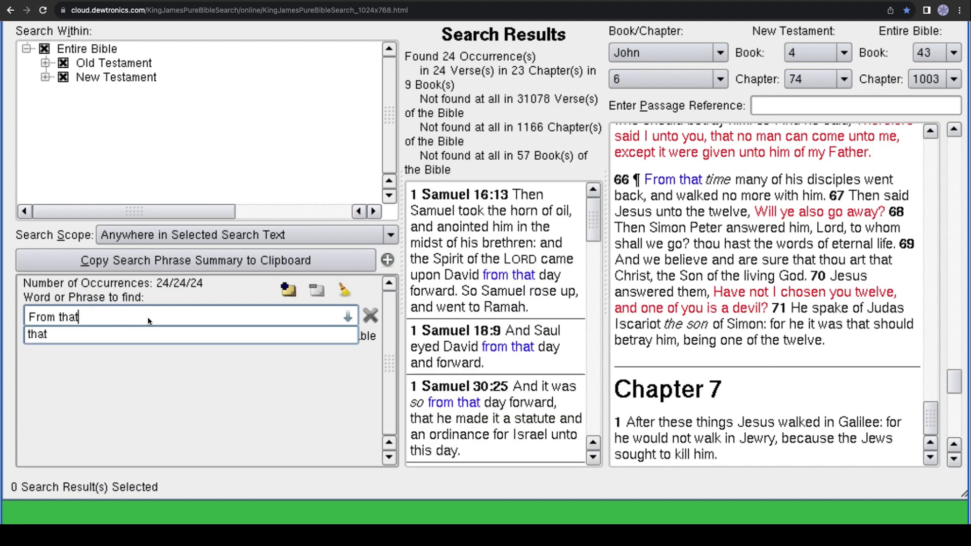
{"action": "left_click", "coordinate": [386, 260]}
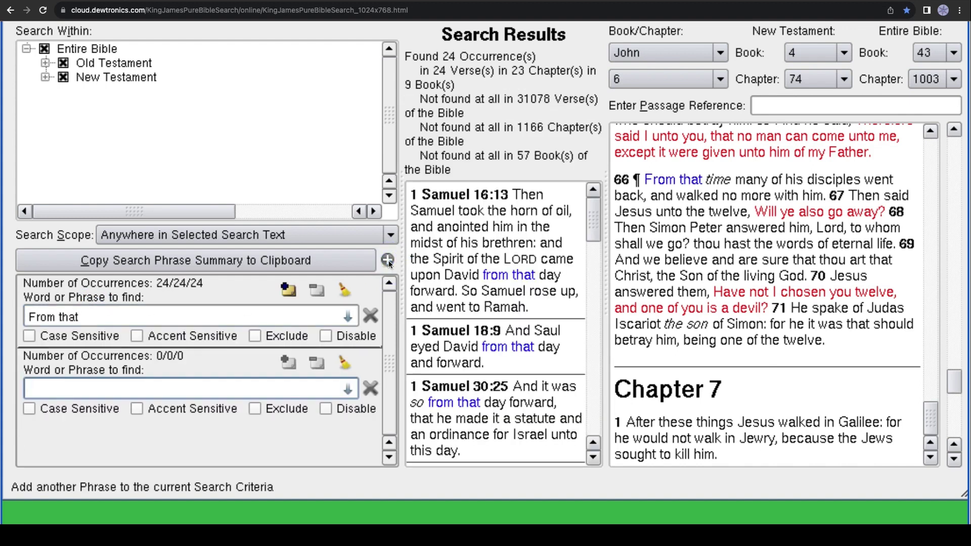
{"action": "type", "text": "time"}
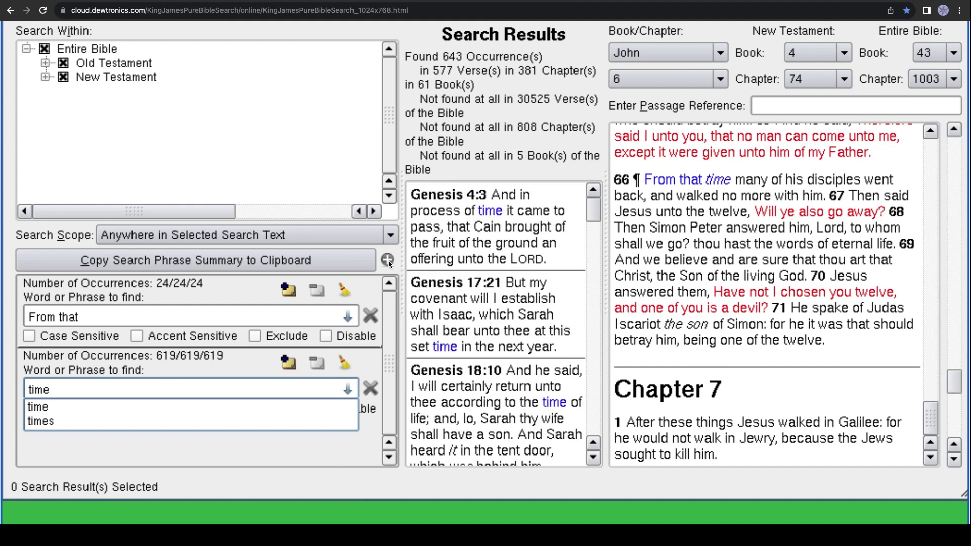
Add "many of his" and "disciples went back" as two more phrases to the whole-Bible search.
{"action": "left_click", "coordinate": [387, 260]}
{"action": "type", "text": "ma"}
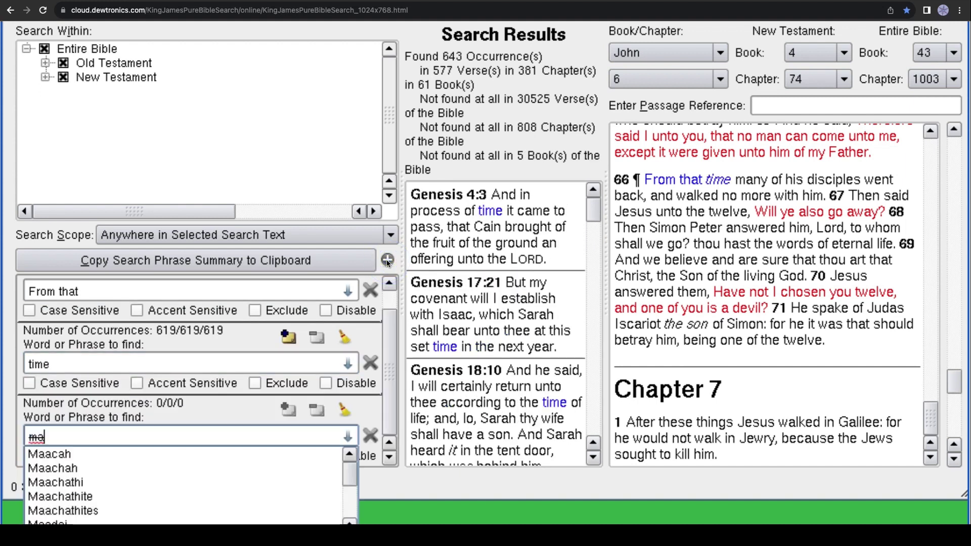
{"action": "type", "text": "ny of hi"}
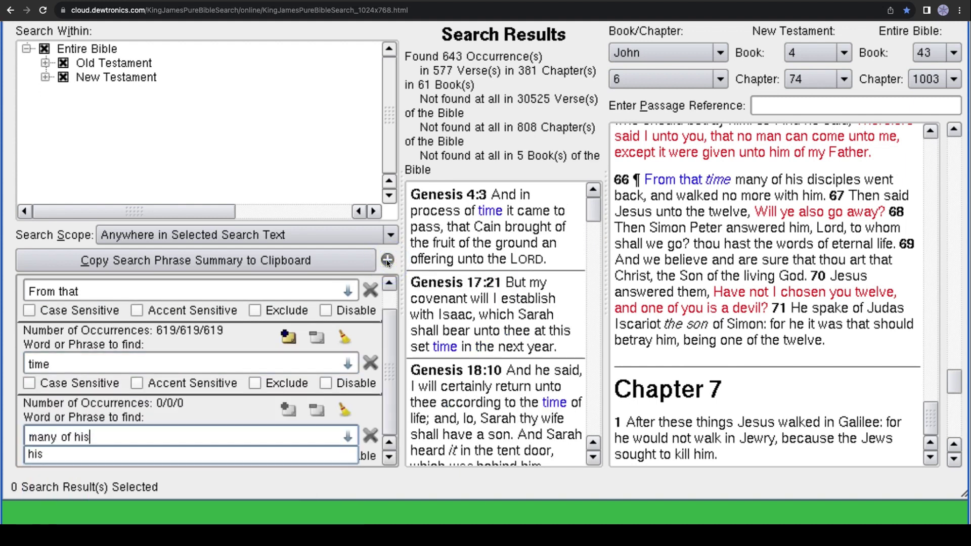
{"action": "type", "text": "s"}
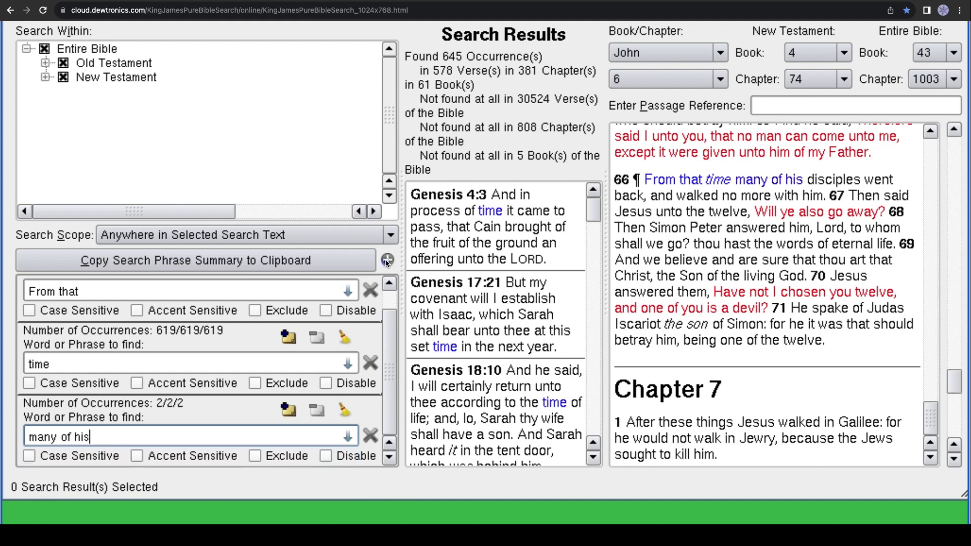
{"action": "left_click", "coordinate": [388, 260]}
{"action": "type", "text": "disc"}
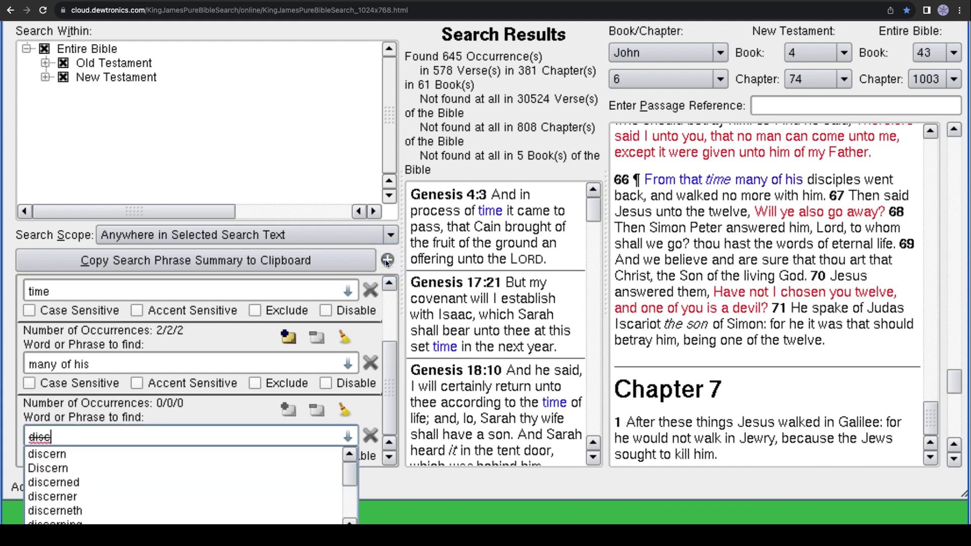
{"action": "type", "text": "iples went back"}
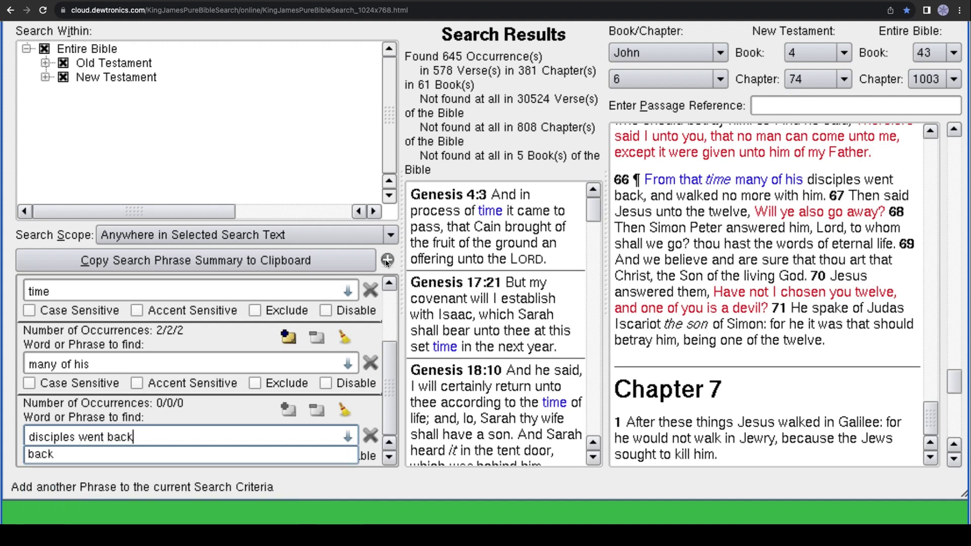
Add the phrases "and walked" and "no more with him" to complete the John 6:66 wording, and review the search results.
{"action": "left_click", "coordinate": [387, 260]}
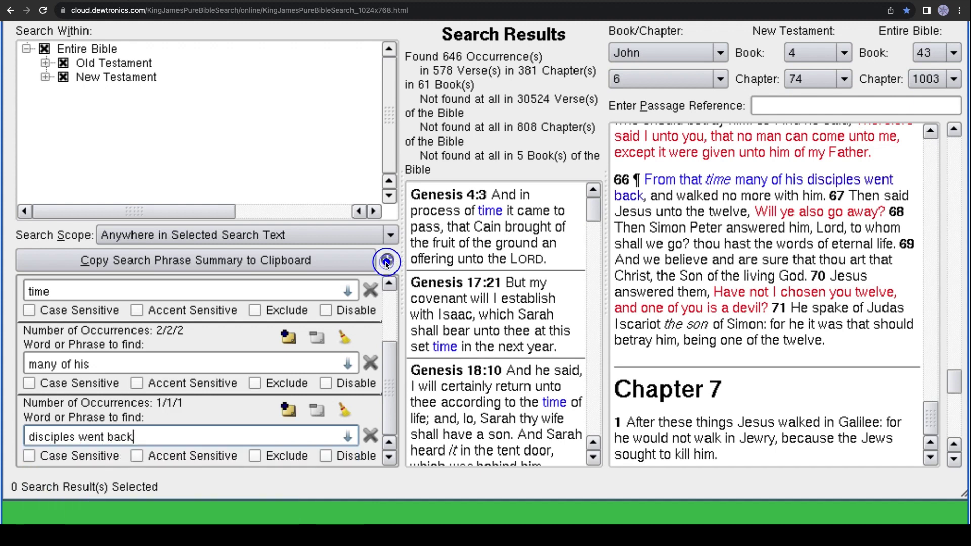
{"action": "type", "text": "and wa"}
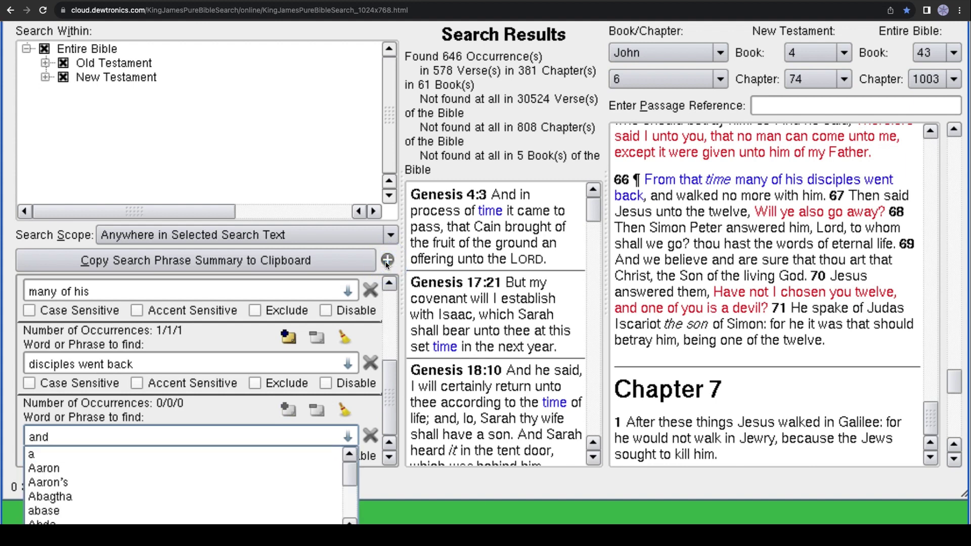
{"action": "type", "text": "lked"}
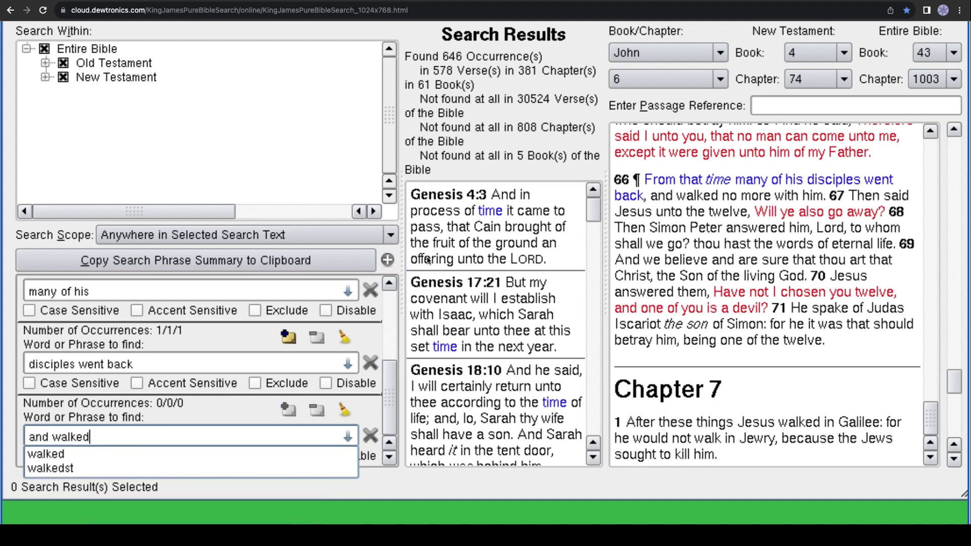
{"action": "left_click", "coordinate": [388, 261]}
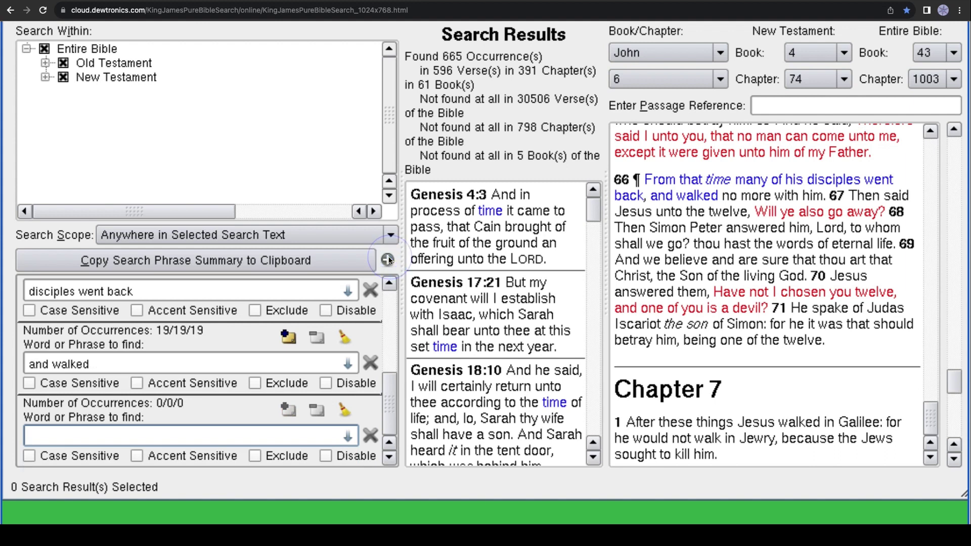
{"action": "type", "text": "no more wi"}
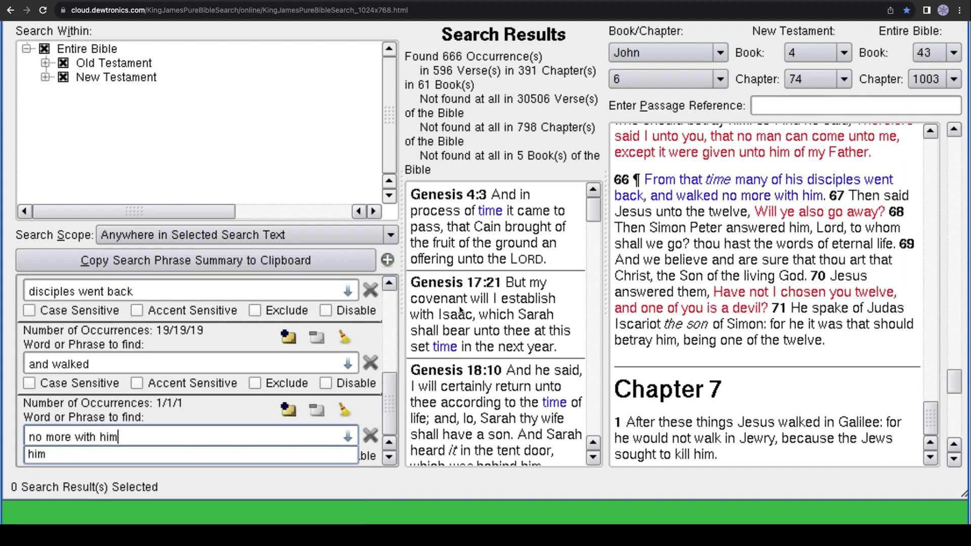
{"action": "type", "text": "th him"}
{"action": "left_click_drag", "start_coordinate": [388, 396], "coordinate": [389, 311]}
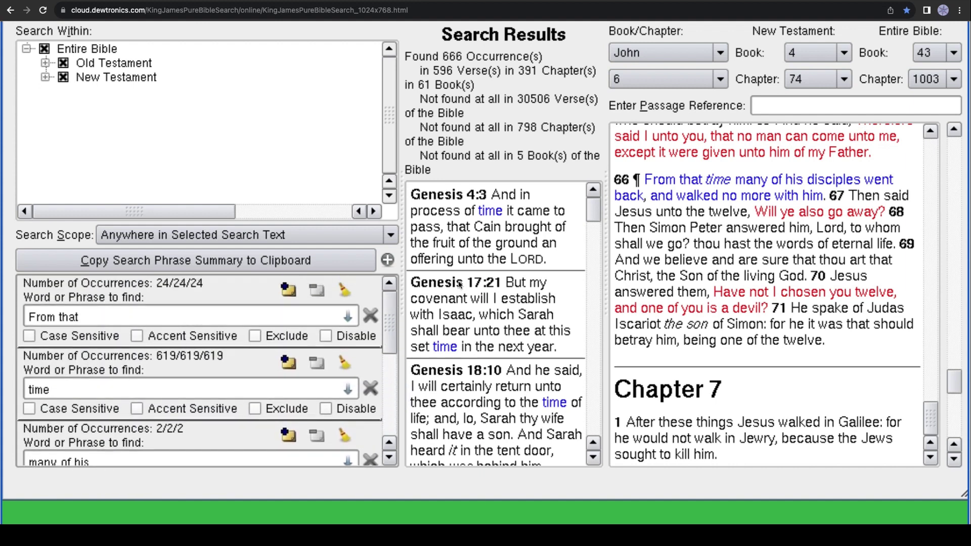
{"action": "left_click_drag", "start_coordinate": [593, 212], "coordinate": [608, 393]}
{"action": "left_click", "coordinate": [593, 459]}
{"action": "left_click", "coordinate": [594, 459]}
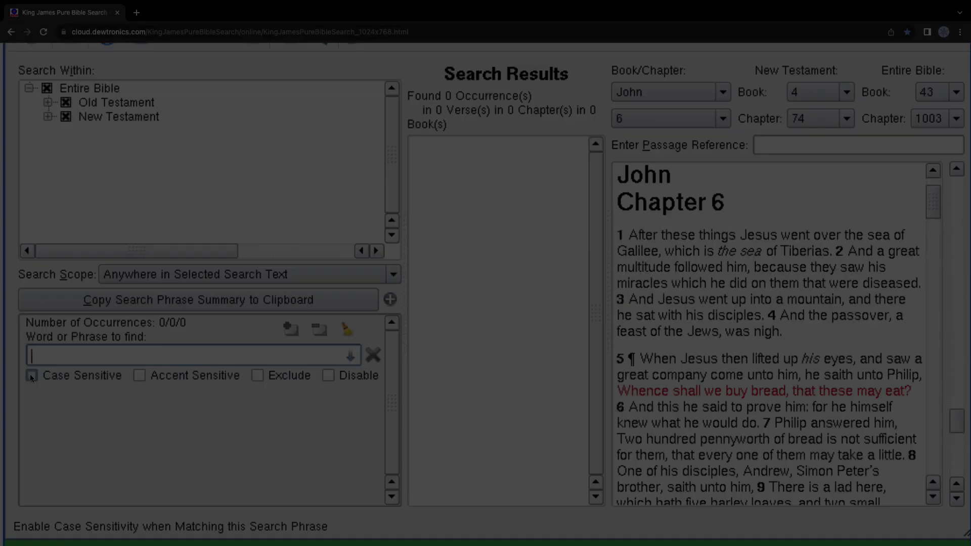
Enter "After" as a case-sensitive search phrase and add "these things" as a second phrase.
{"action": "left_click", "coordinate": [31, 375]}
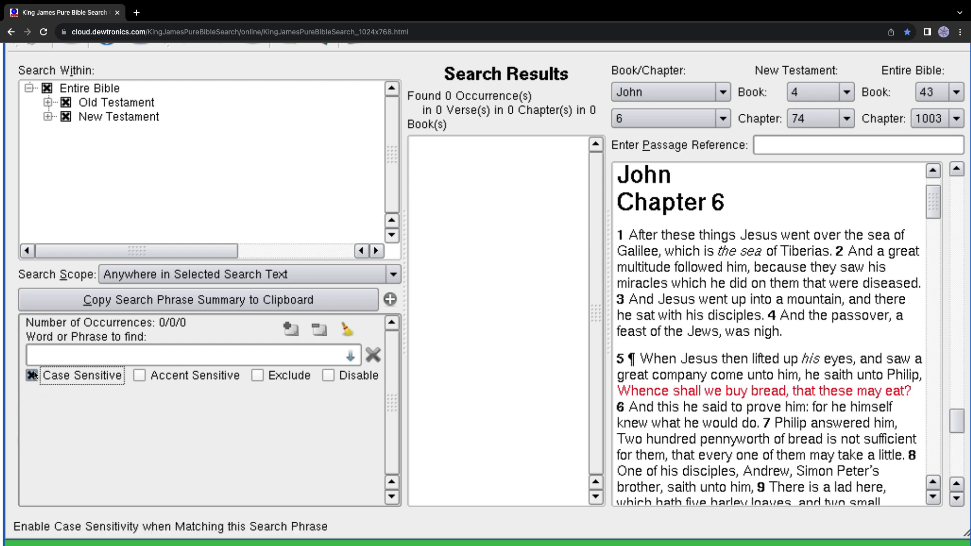
{"action": "left_click", "coordinate": [50, 357]}
{"action": "type", "text": "After"}
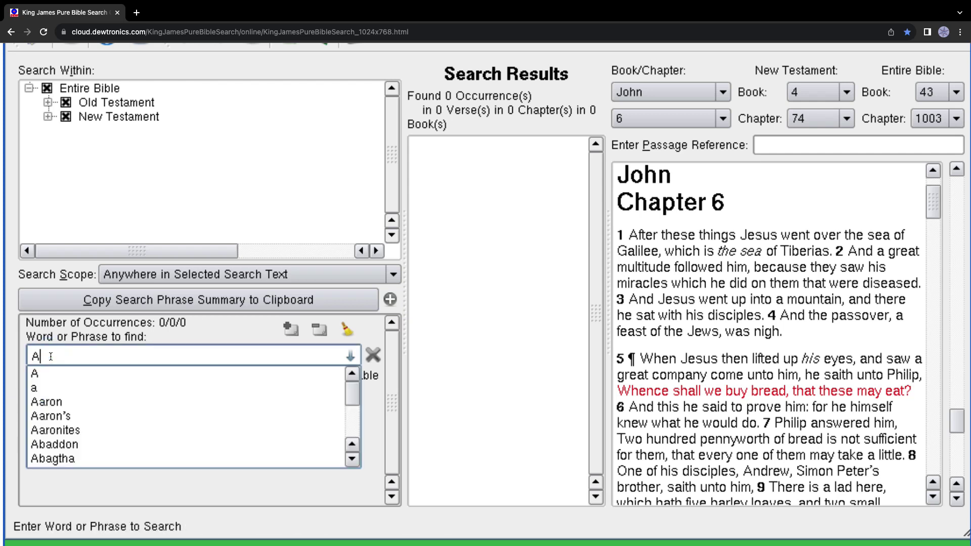
{"action": "left_click", "coordinate": [394, 299]}
{"action": "left_click", "coordinate": [393, 299]}
{"action": "type", "text": "these"}
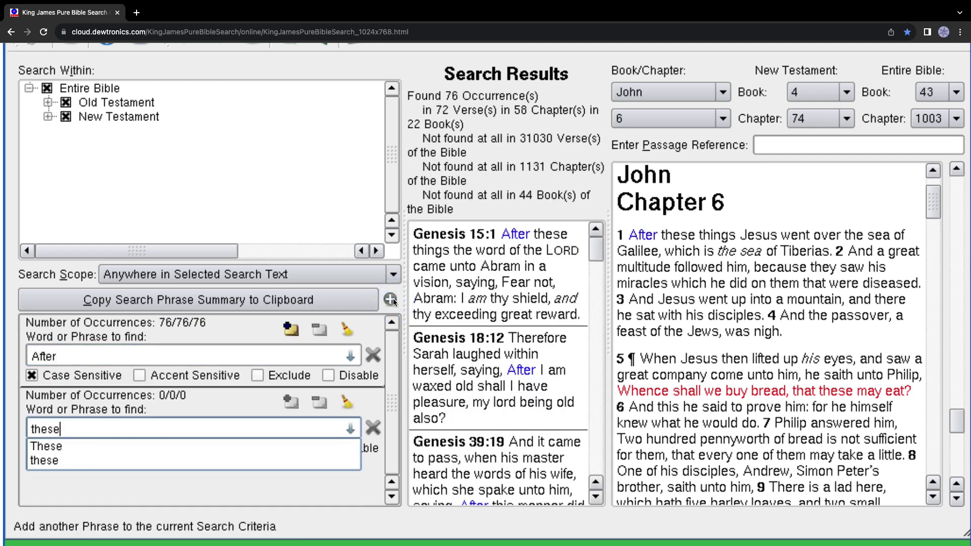
{"action": "type", "text": " things"}
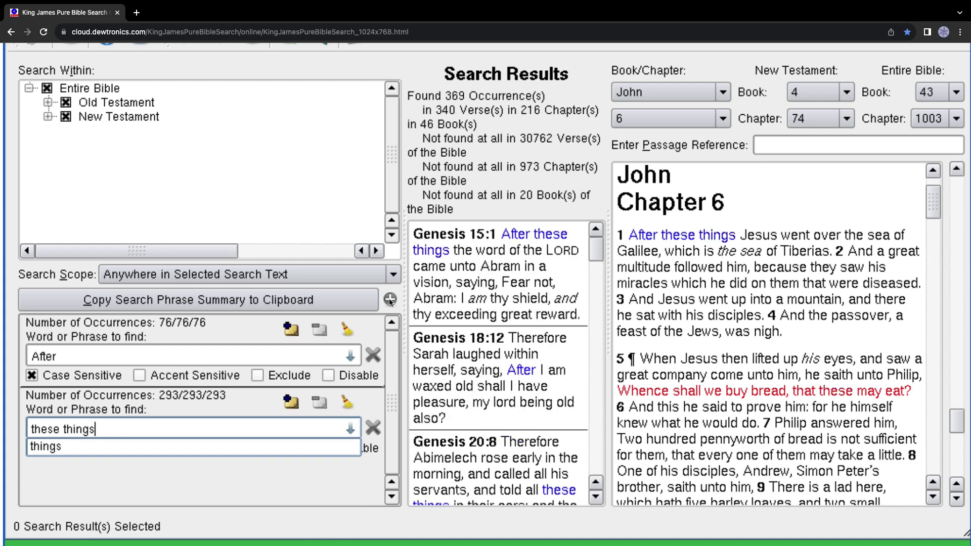
Add "Jesus went", "over the" and "sea of" as three separate phrases to the search criteria.
{"action": "left_click", "coordinate": [393, 299]}
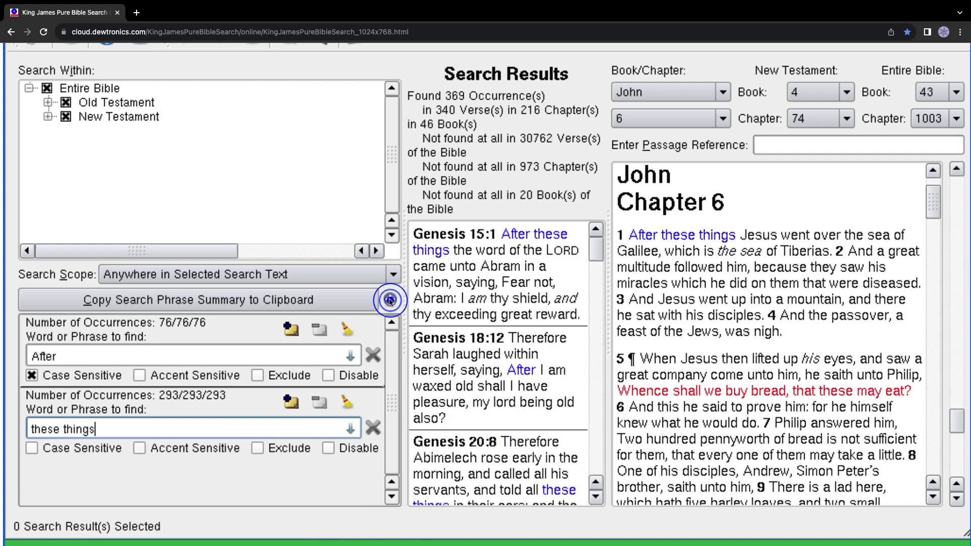
{"action": "type", "text": "Jesus went"}
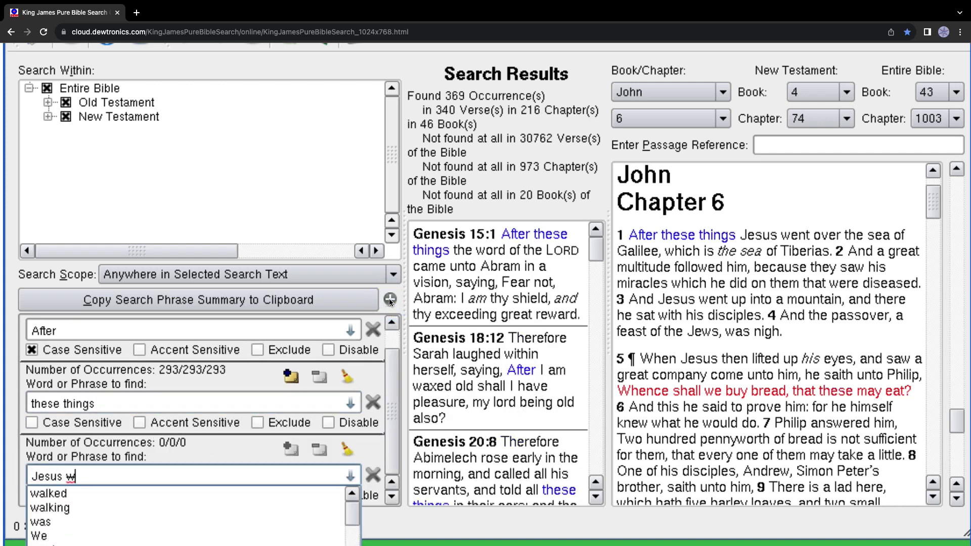
{"action": "left_click", "coordinate": [390, 300]}
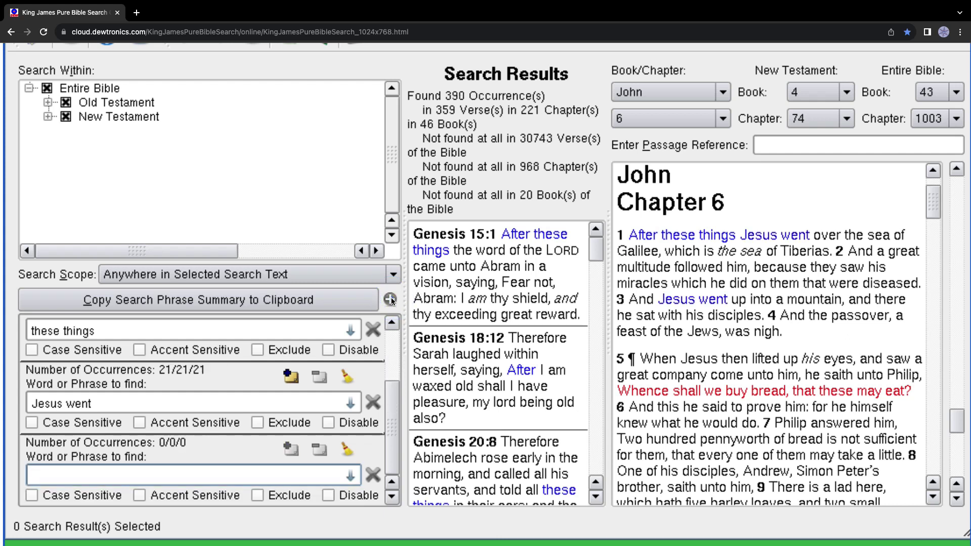
{"action": "type", "text": "over the"}
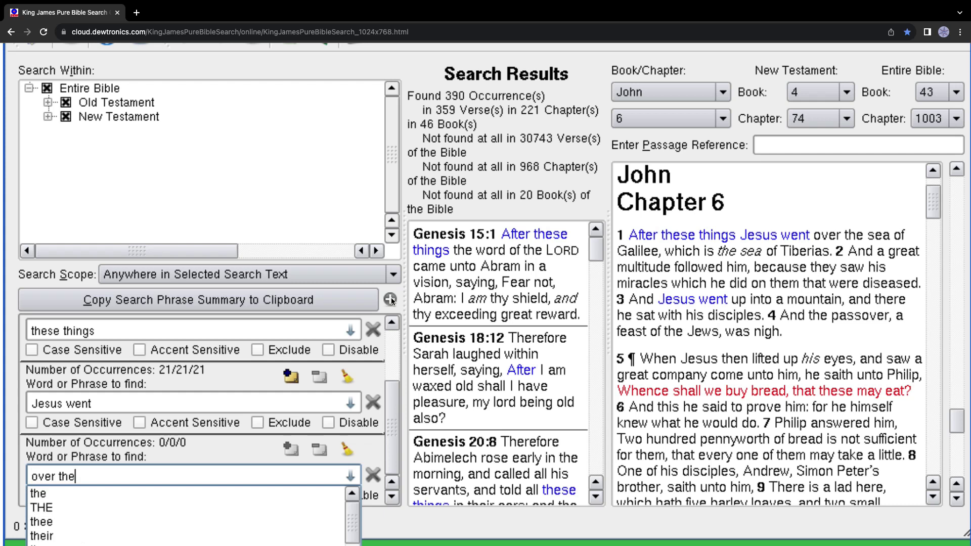
{"action": "left_click", "coordinate": [389, 300]}
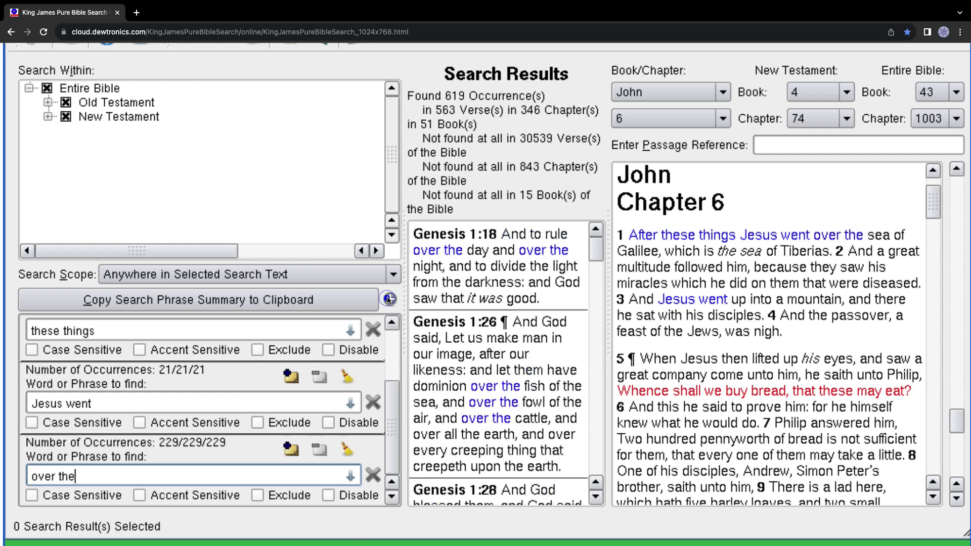
{"action": "type", "text": "sea of"}
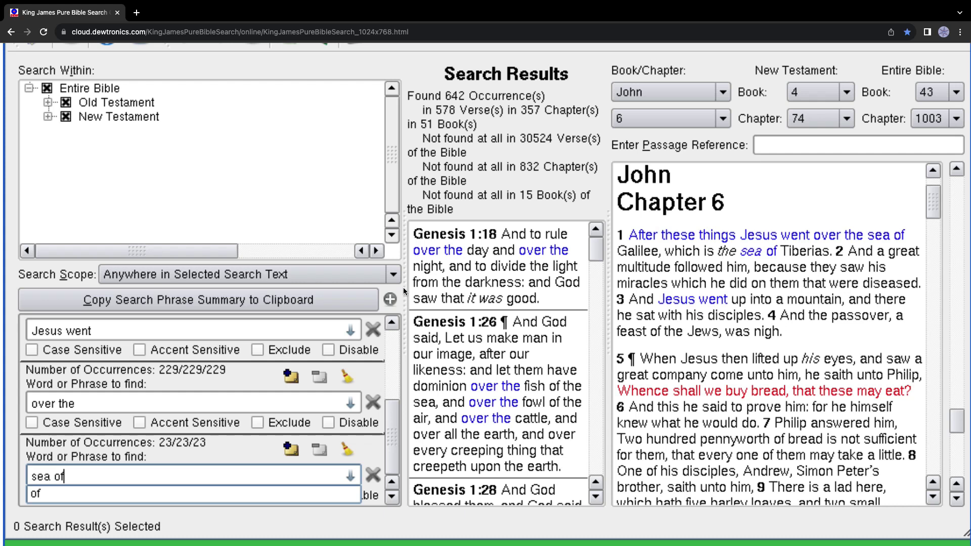
Add "Galilee which is" and "the sea" as two further phrases from John 6:1 to the search criteria.
{"action": "left_click", "coordinate": [390, 300]}
{"action": "left_click", "coordinate": [390, 299]}
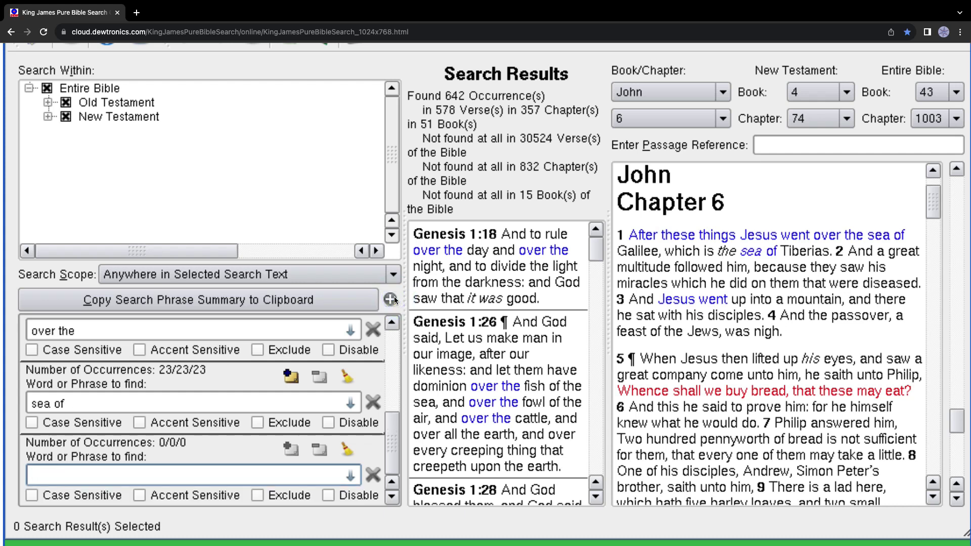
{"action": "type", "text": "Galilee whic"}
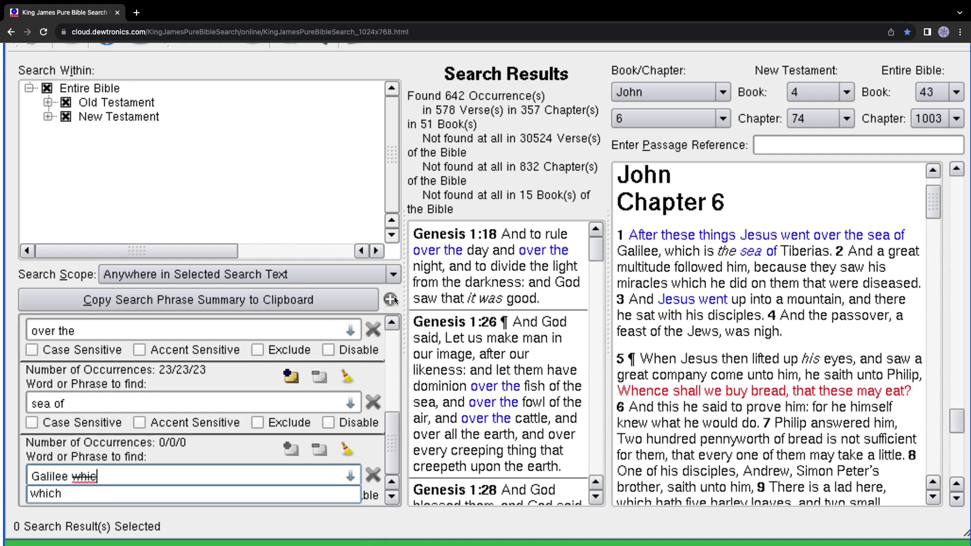
{"action": "type", "text": "h is"}
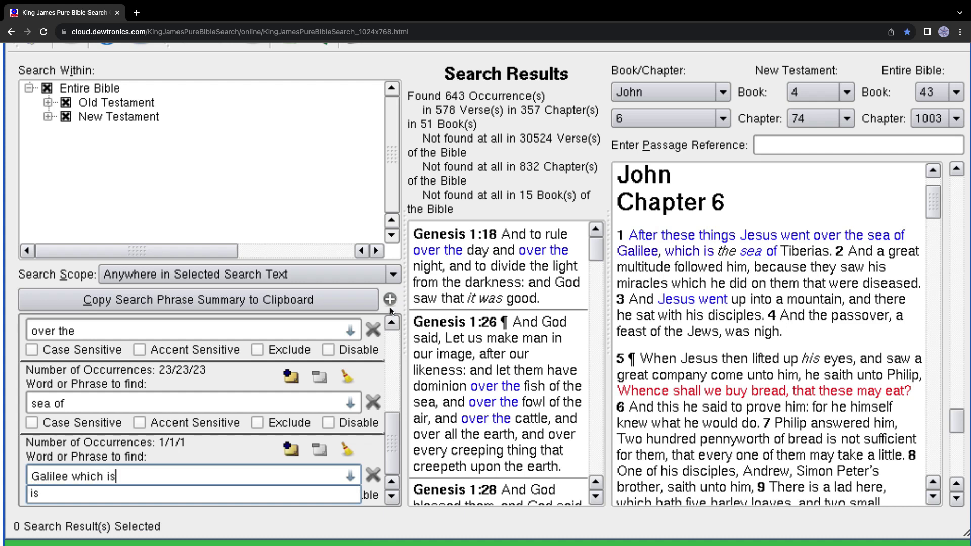
{"action": "left_click", "coordinate": [390, 300]}
{"action": "left_click", "coordinate": [390, 301]}
{"action": "type", "text": "the"}
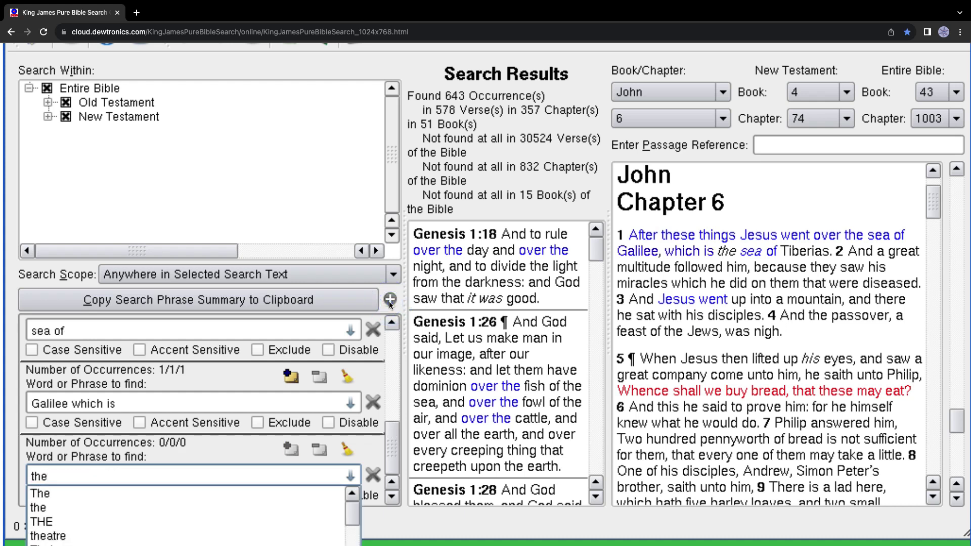
{"action": "type", "text": " sea"}
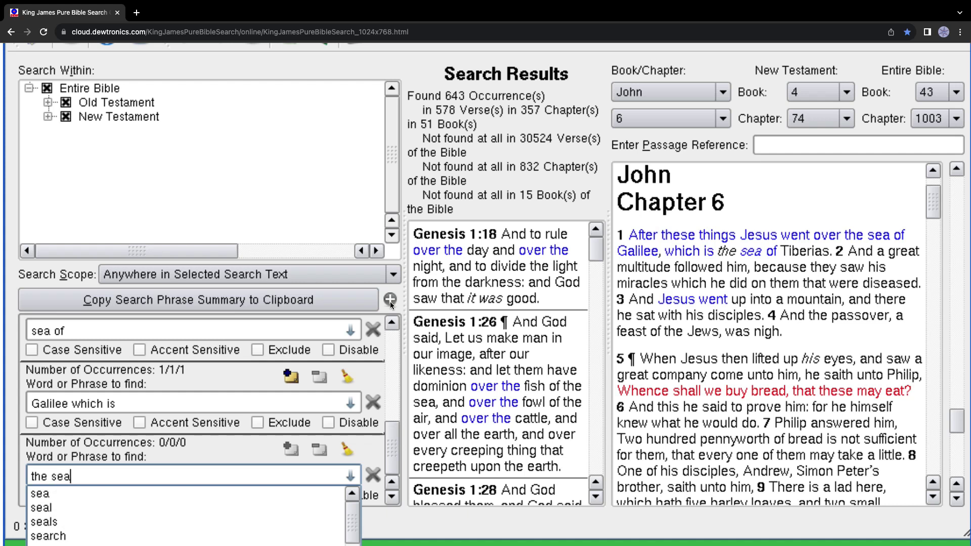
Complete the "the sea of" phrase and add "Tiberias" as the final phrase of John 6:1.
{"action": "type", "text": " of"}
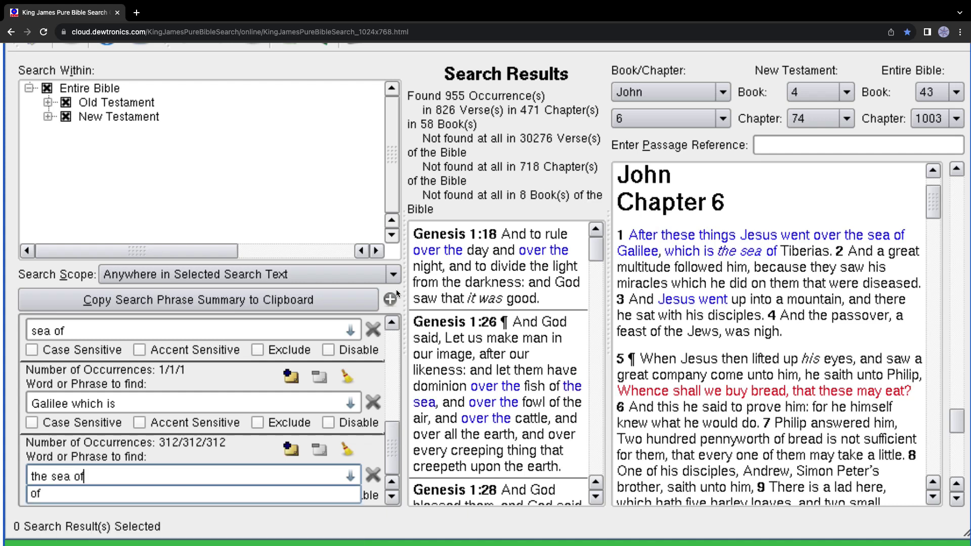
{"action": "left_click", "coordinate": [390, 299]}
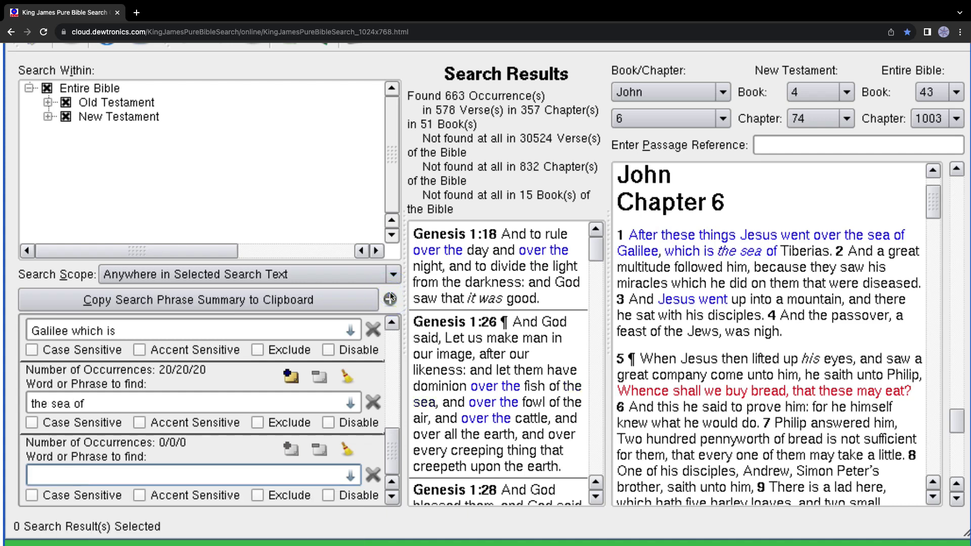
{"action": "type", "text": "Tiberis"}
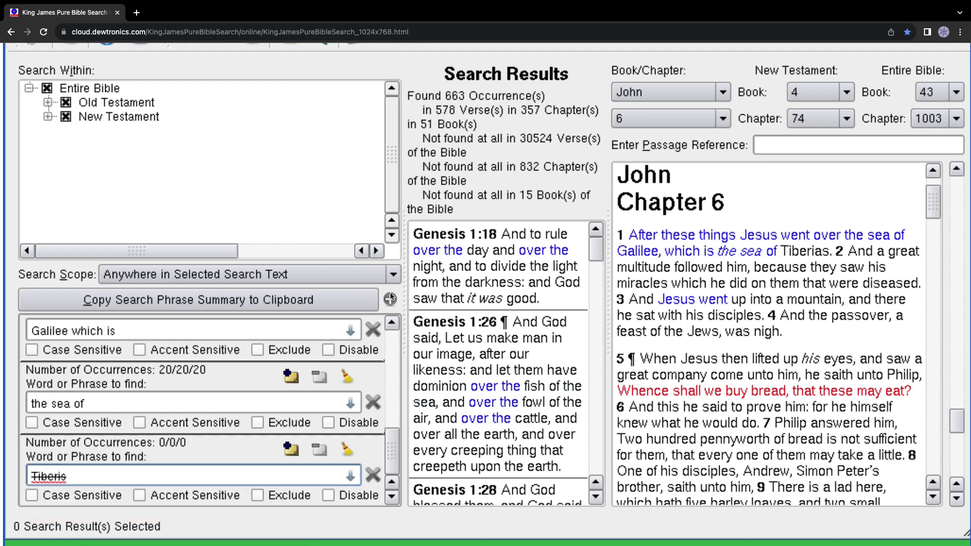
{"action": "key", "text": "BackSpace"}
{"action": "key", "text": "BackSpace"}
{"action": "type", "text": "ia"}
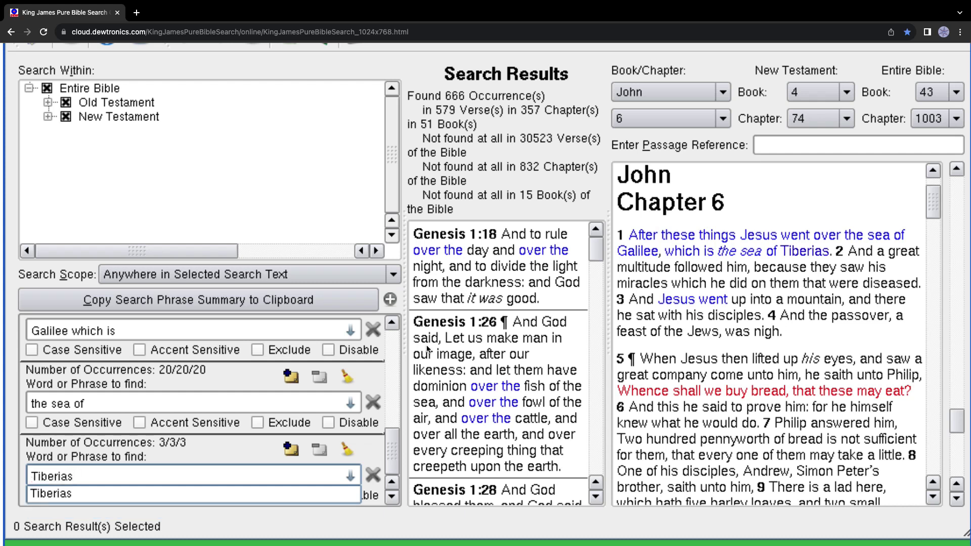
{"action": "type", "text": "s"}
Narrow the search scope to Same Verse to check the John 6:1 result, and restore it to Anywhere in Selected Search Text.
{"action": "left_click_drag", "start_coordinate": [390, 451], "coordinate": [390, 367]}
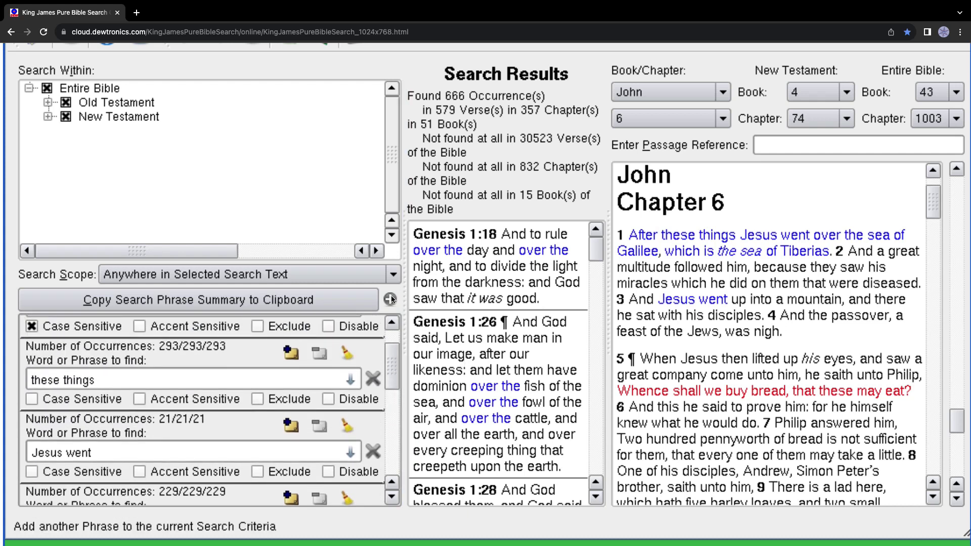
{"action": "left_click", "coordinate": [393, 274]}
{"action": "left_click", "coordinate": [323, 365]}
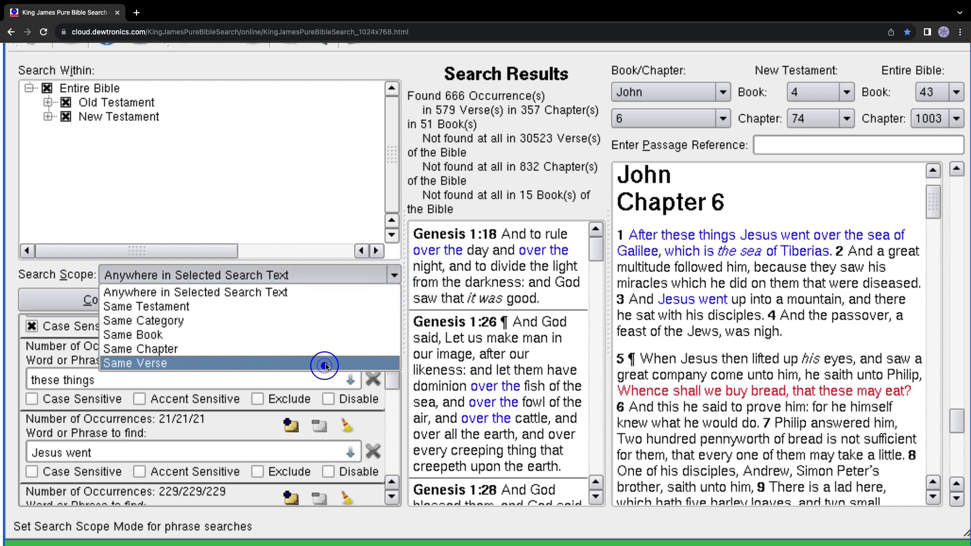
{"action": "left_click", "coordinate": [473, 259]}
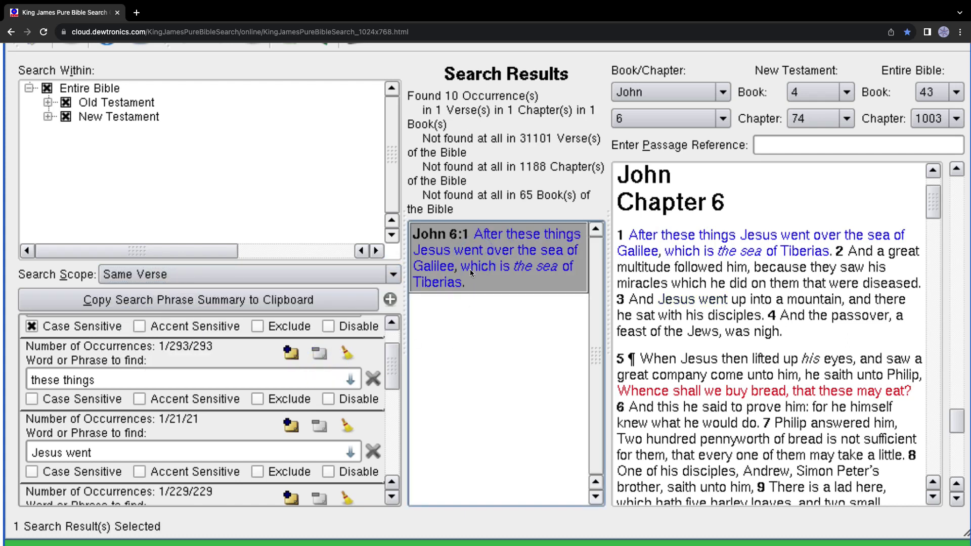
{"action": "left_click", "coordinate": [394, 273]}
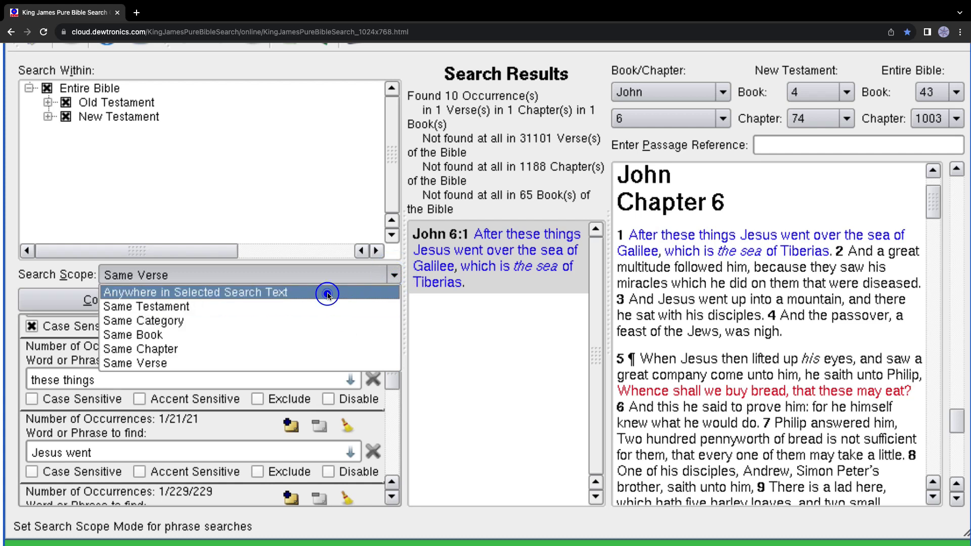
{"action": "left_click", "coordinate": [327, 294]}
Enter "Whence shall we buy" and "bread that" from John 6:5 as two separate search phrases.
{"action": "scroll", "coordinate": [393, 355], "scroll_direction": "down", "scroll_amount": 3}
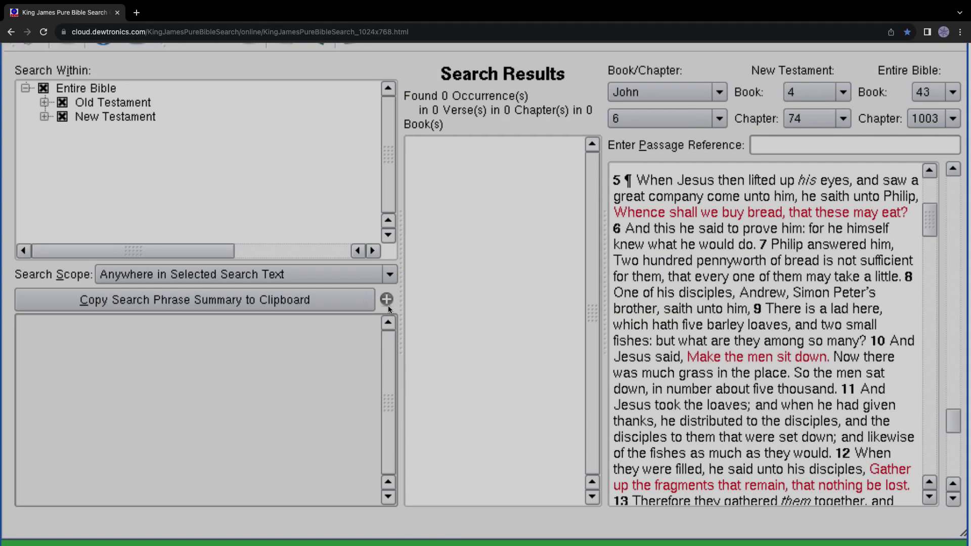
{"action": "left_click", "coordinate": [387, 303]}
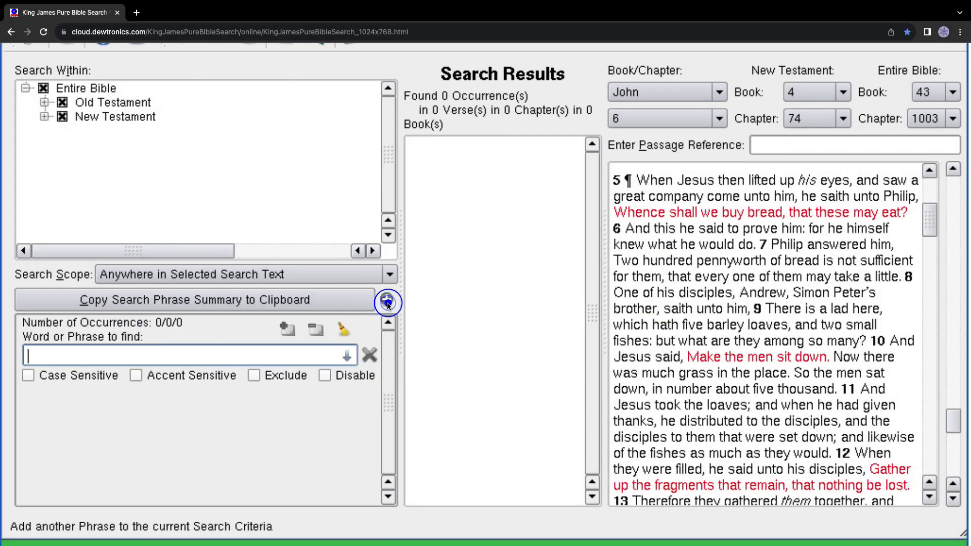
{"action": "type", "text": "Whence shall we buy"}
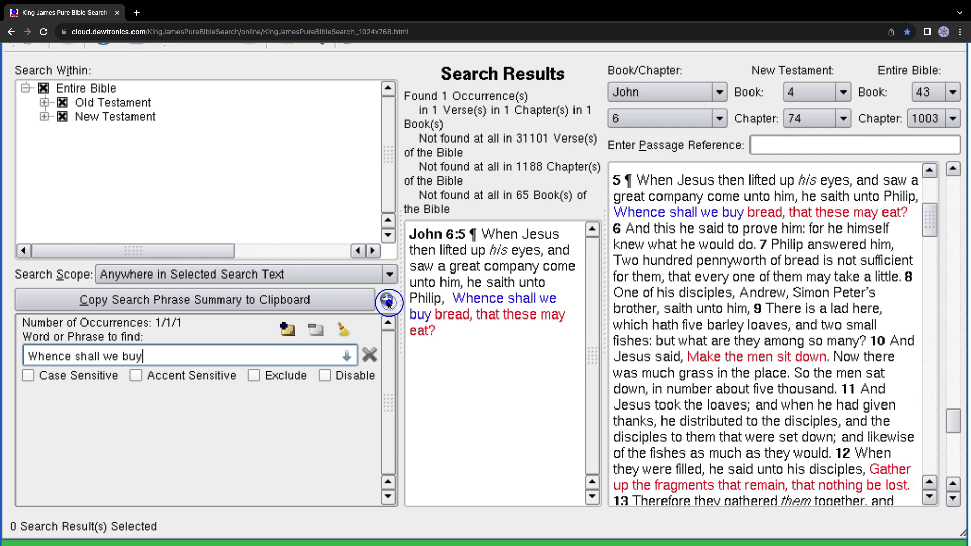
{"action": "left_click", "coordinate": [387, 300]}
{"action": "type", "text": "bread that"}
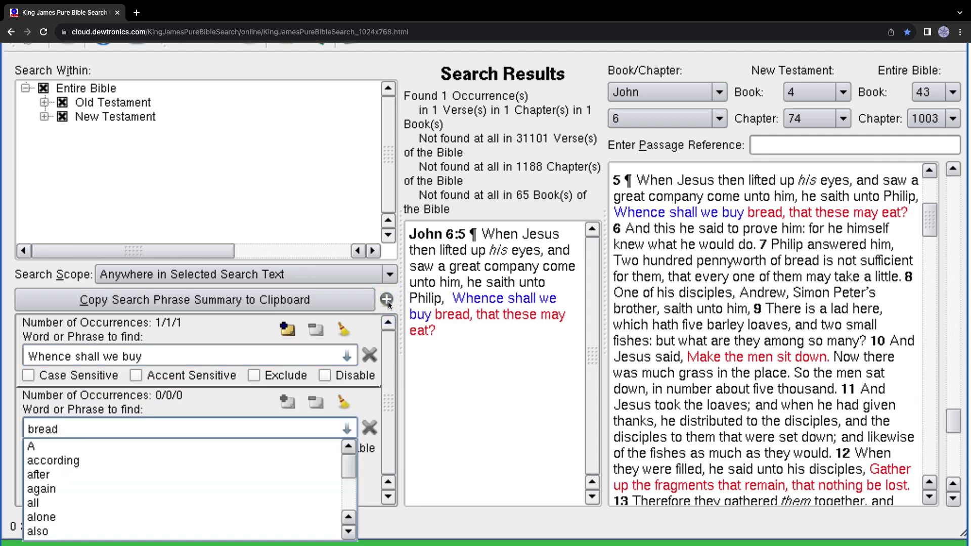
Add "these may" and "eat" as two further phrases to complete the question in John 6:5.
{"action": "left_click", "coordinate": [387, 301]}
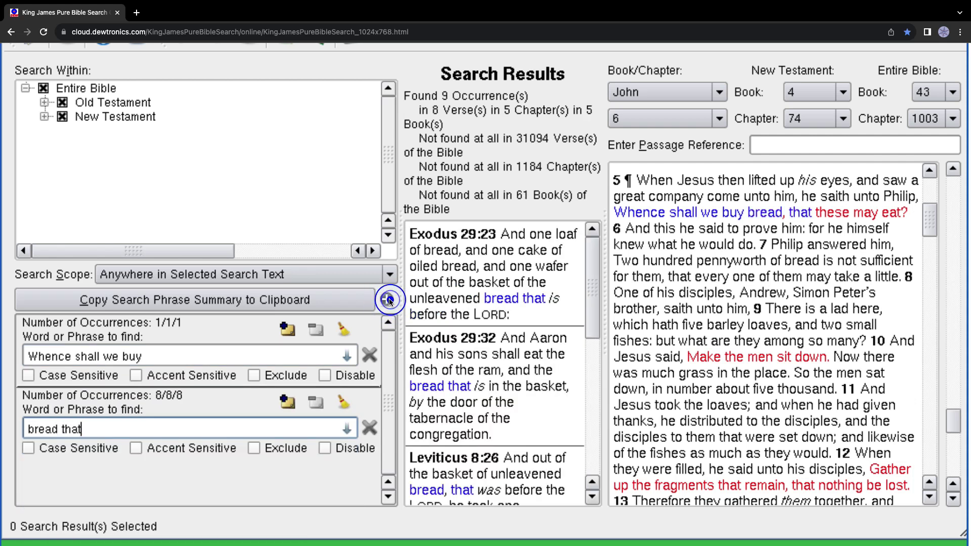
{"action": "type", "text": "these"}
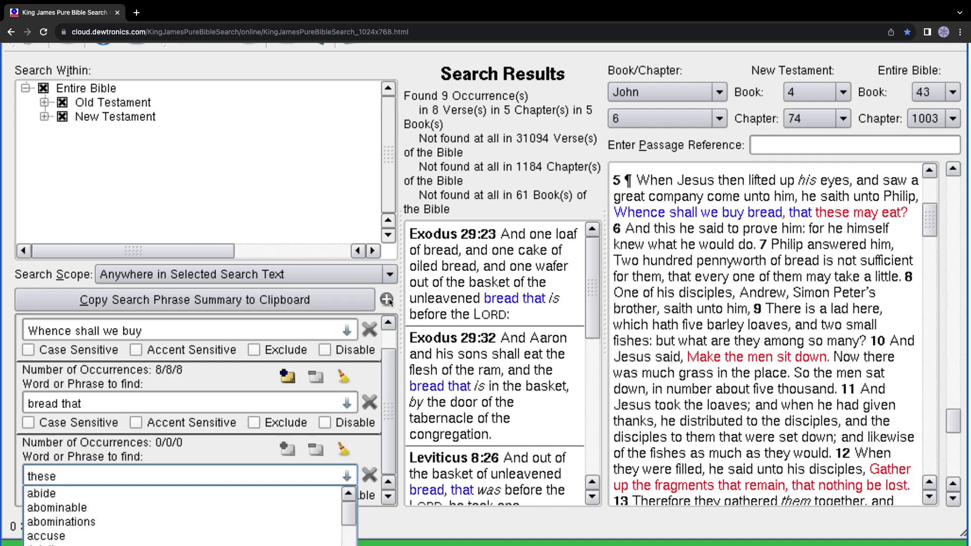
{"action": "type", "text": " may"}
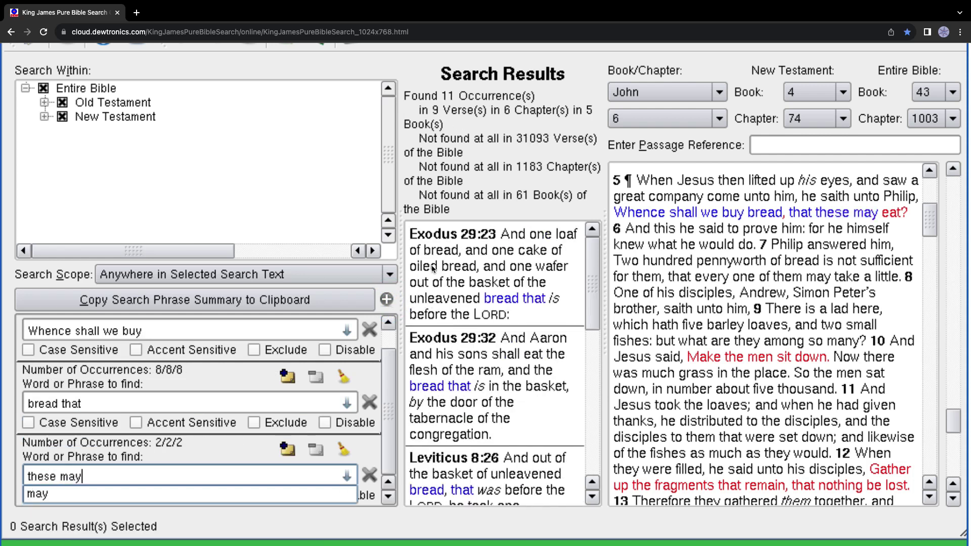
{"action": "left_click", "coordinate": [387, 300]}
{"action": "left_click", "coordinate": [386, 301]}
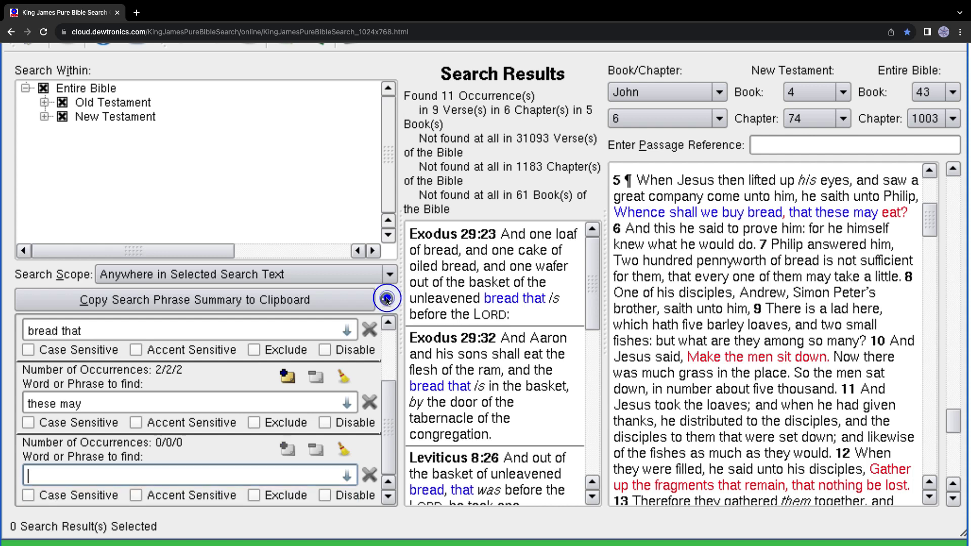
{"action": "type", "text": "eat"}
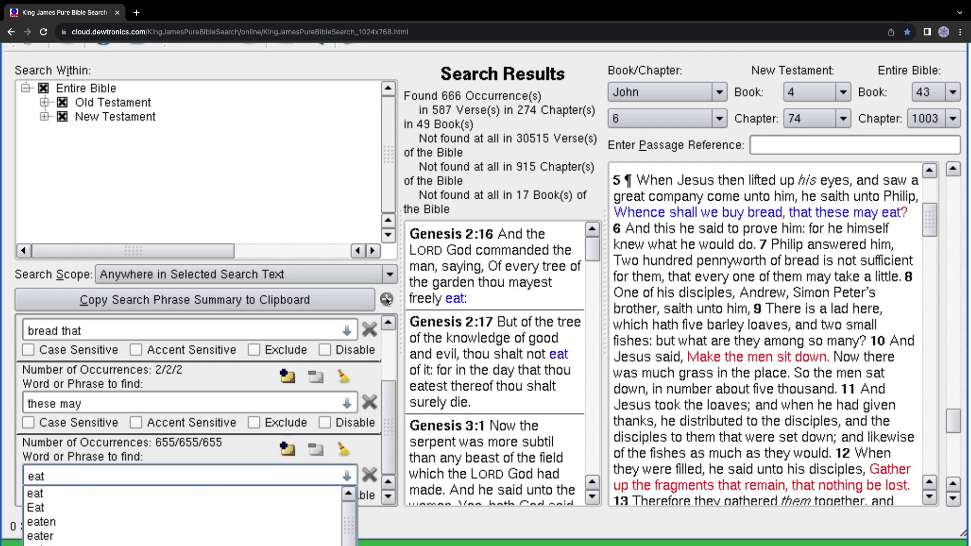
Check the John 6:5 phrases with the search scope at Same Verse, and return the scope to Anywhere in Selected Search Text.
{"action": "left_click_drag", "start_coordinate": [382, 407], "coordinate": [386, 349]}
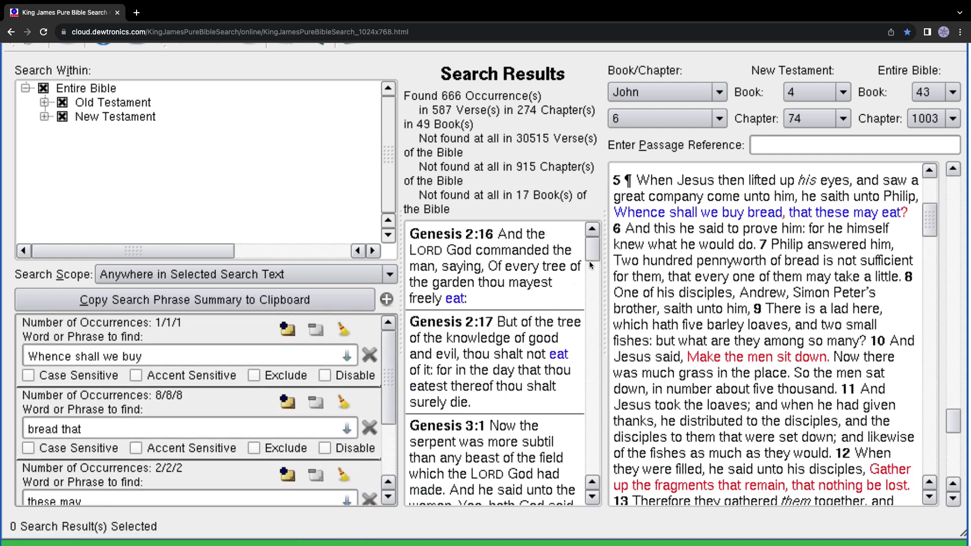
{"action": "left_click", "coordinate": [391, 275]}
{"action": "left_click", "coordinate": [333, 362]}
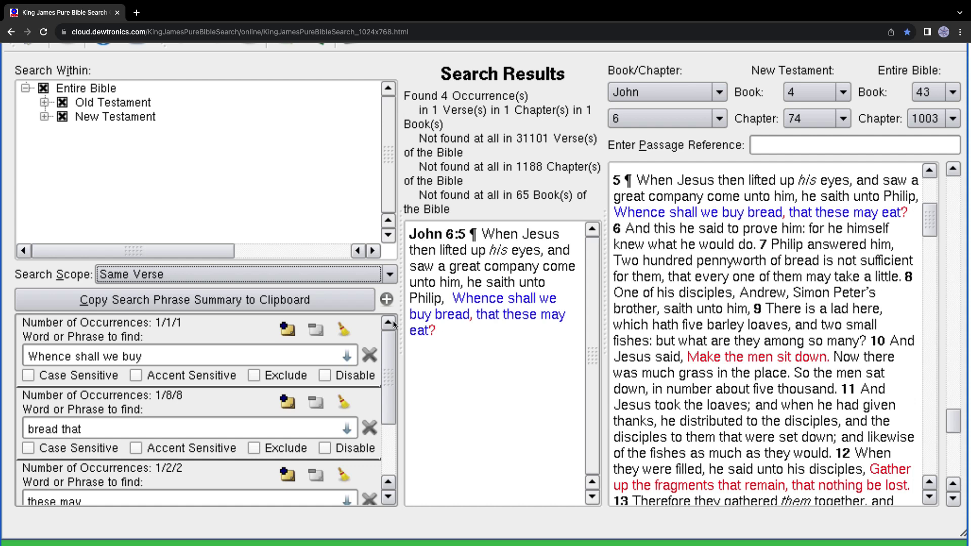
{"action": "left_click", "coordinate": [391, 279]}
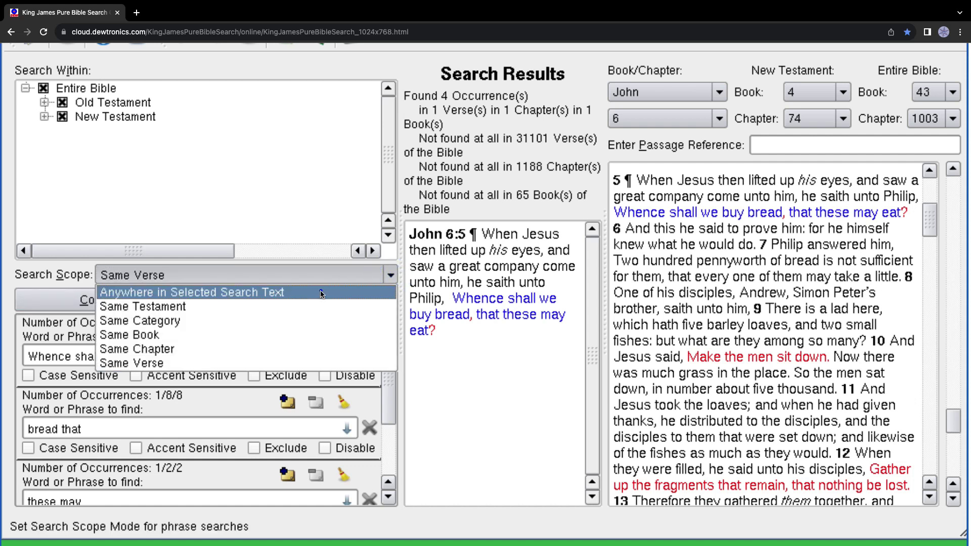
{"action": "left_click", "coordinate": [320, 291]}
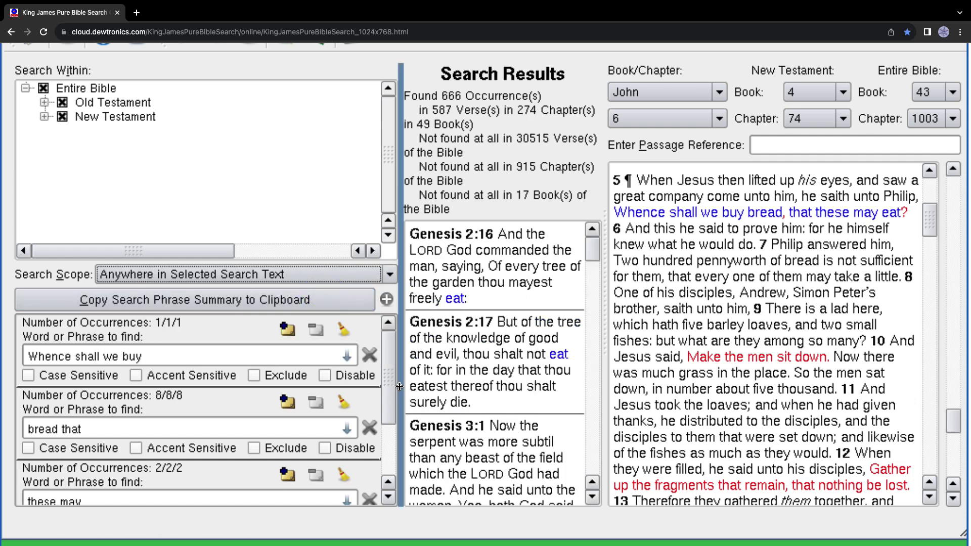
{"action": "left_click_drag", "start_coordinate": [384, 368], "coordinate": [380, 435]}
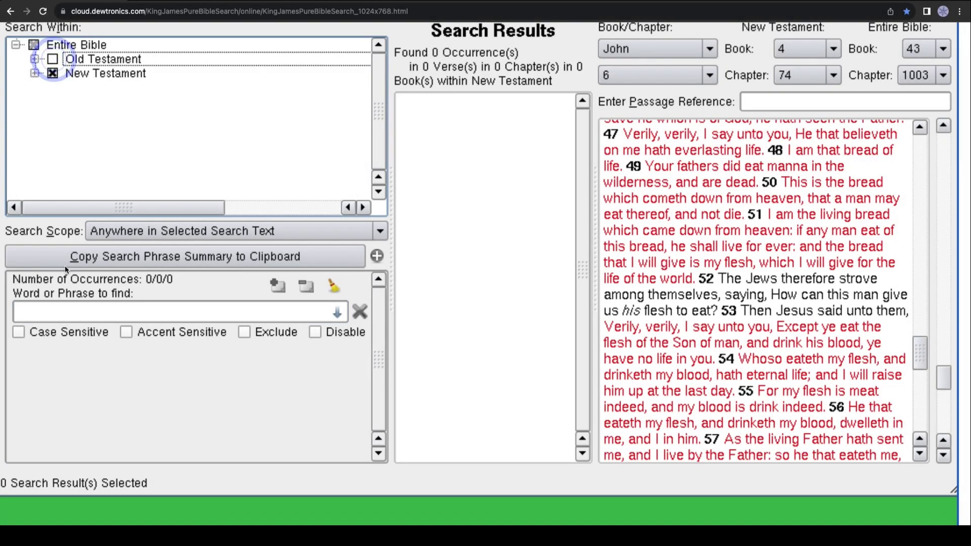
Enter "Verily verily", "I say" and "unto you" from John 6:47 as three separate search phrases.
{"action": "left_click", "coordinate": [39, 308]}
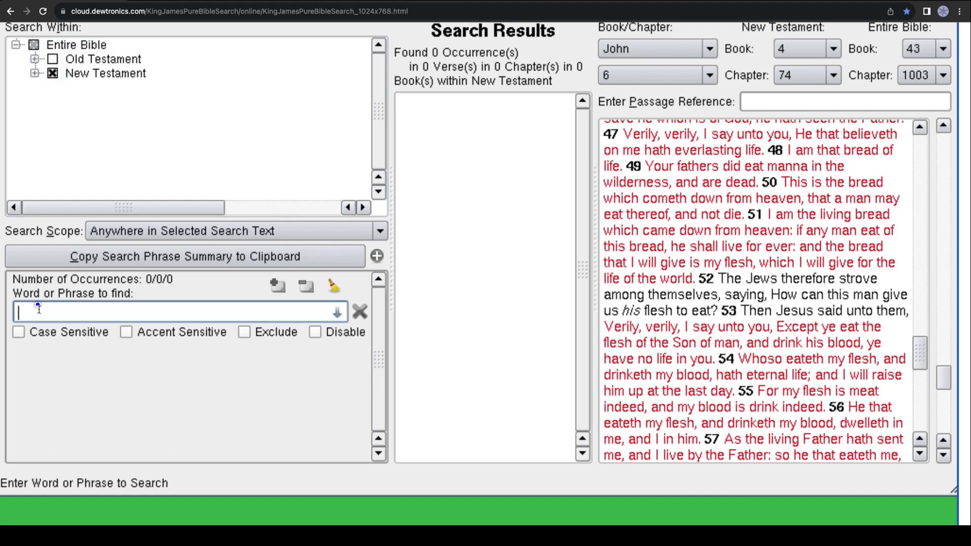
{"action": "type", "text": "Verily verily"}
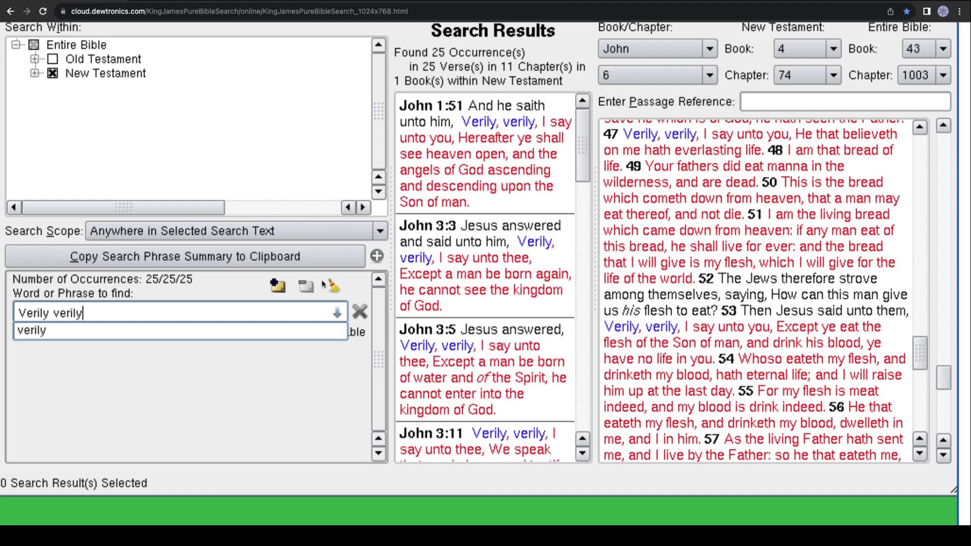
{"action": "left_click", "coordinate": [376, 257]}
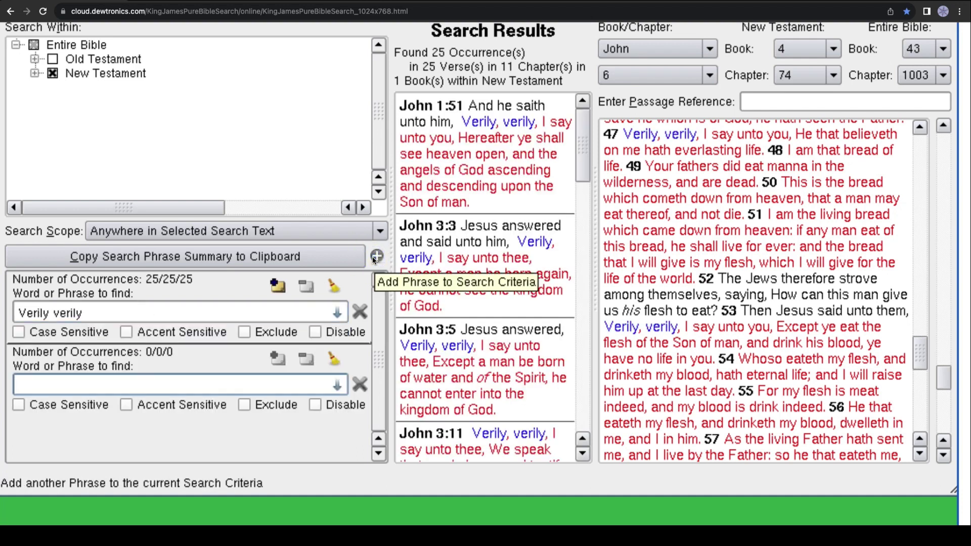
{"action": "type", "text": "I say"}
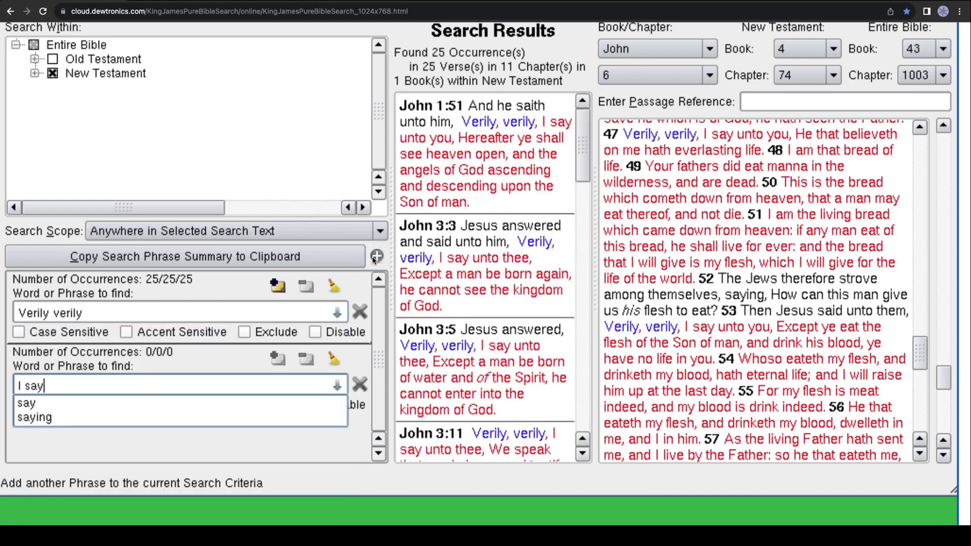
{"action": "left_click", "coordinate": [376, 256]}
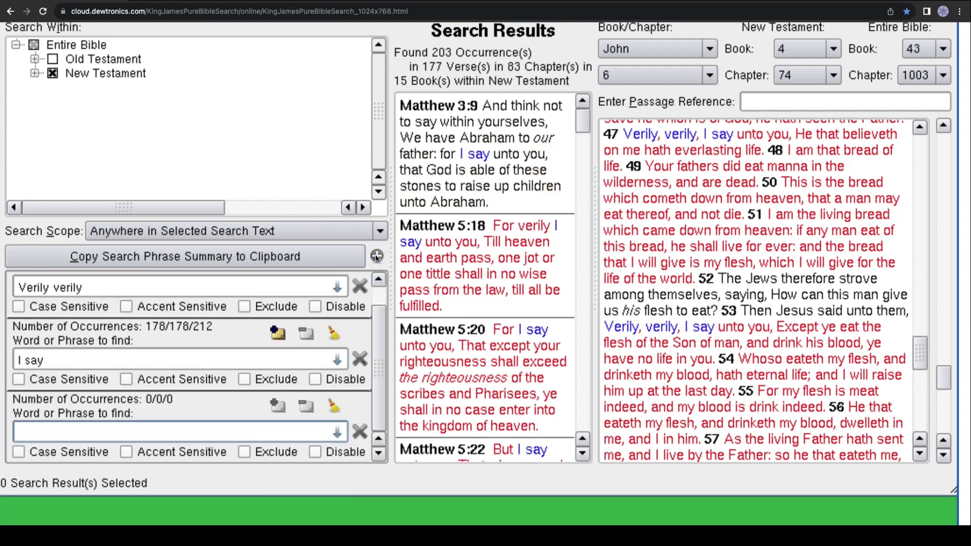
{"action": "type", "text": "unto you"}
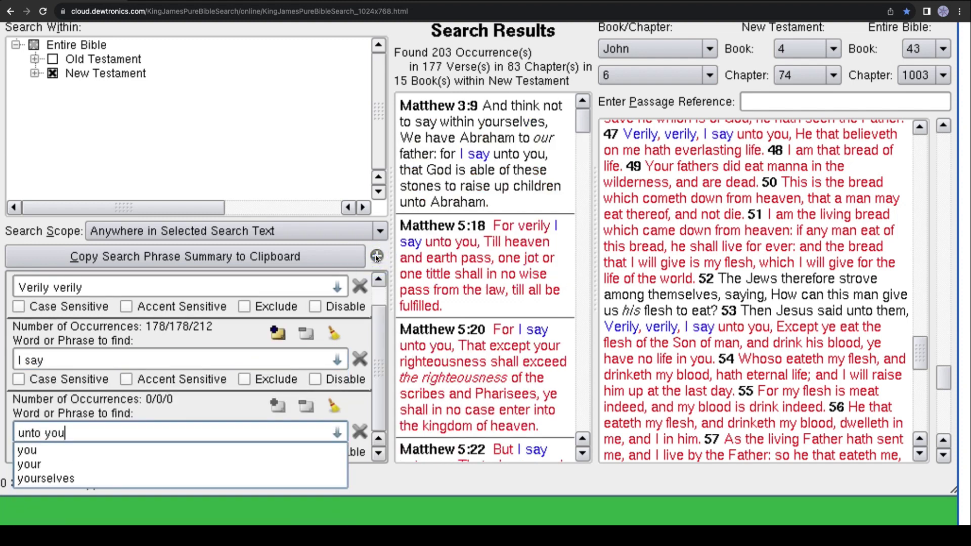
Add "He that" as a case-sensitive phrase to the search criteria.
{"action": "left_click", "coordinate": [377, 257]}
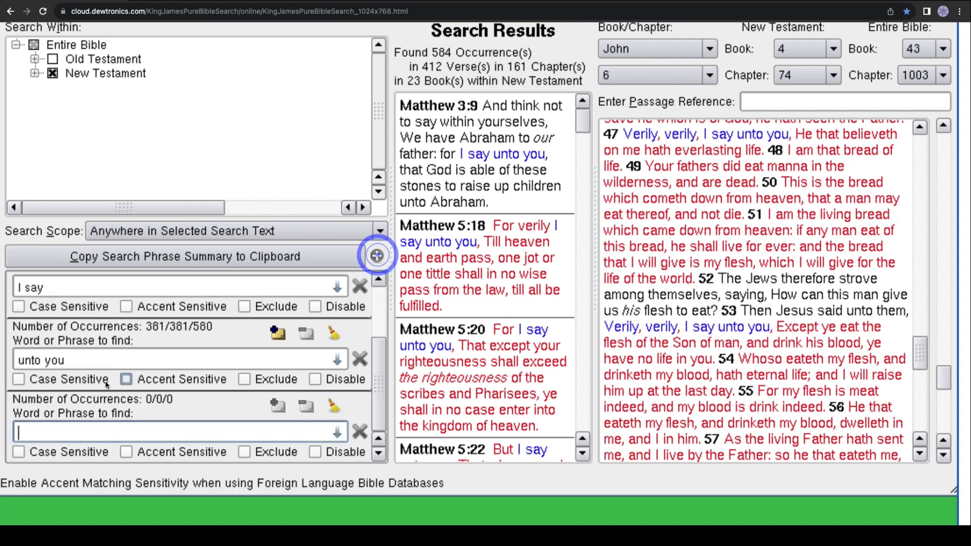
{"action": "left_click", "coordinate": [18, 451]}
{"action": "left_click", "coordinate": [30, 433]}
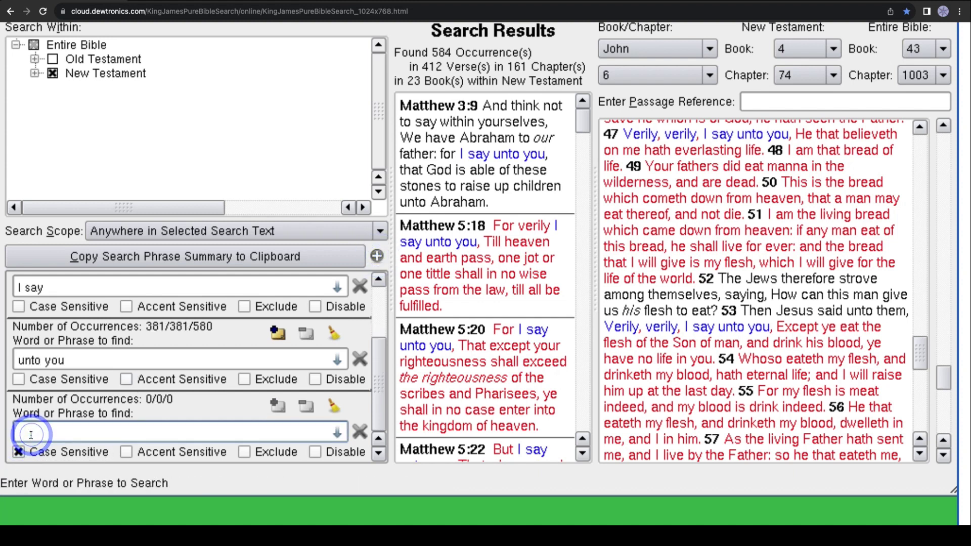
{"action": "type", "text": "He that"}
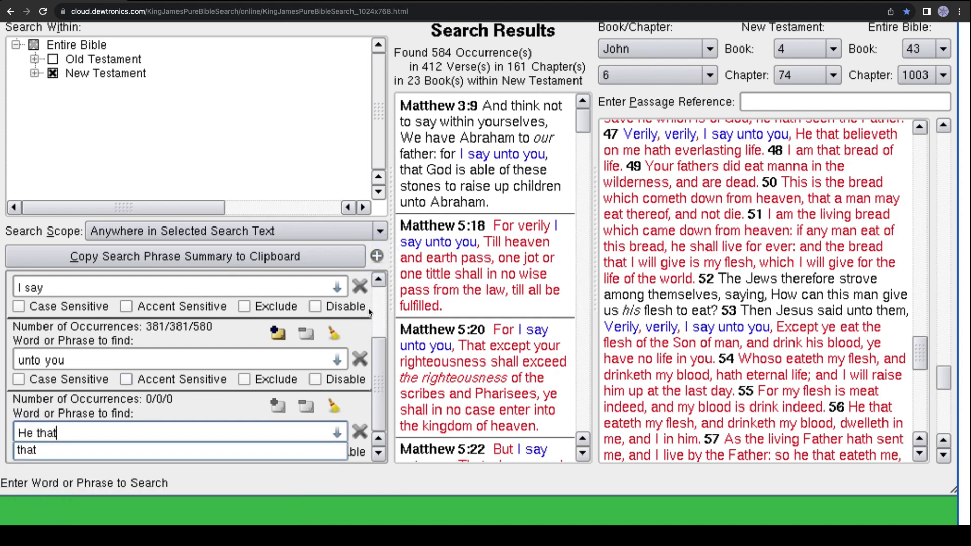
Add "believeth on me hath everlasting life" to complete the John 6:47 wording, and review the phrase list from its start.
{"action": "left_click", "coordinate": [376, 256]}
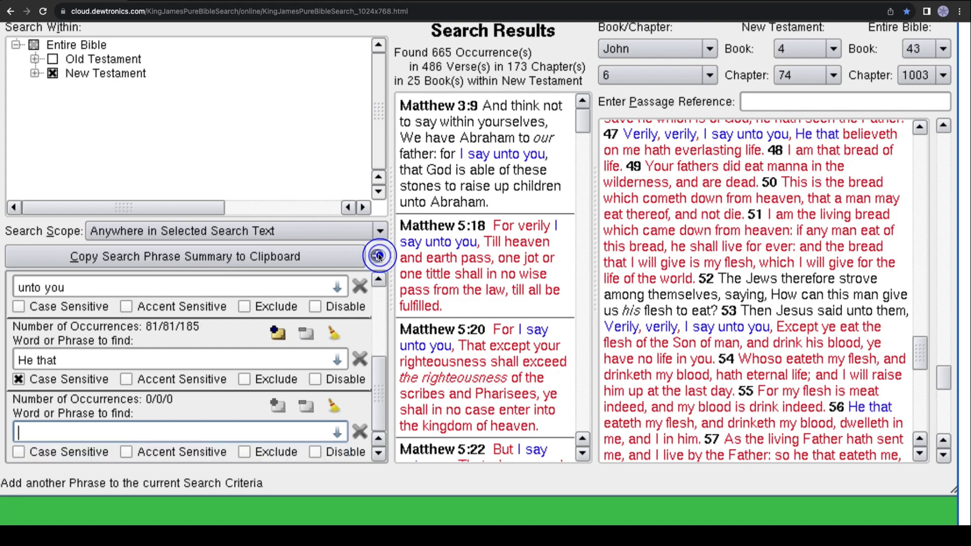
{"action": "type", "text": "bel"}
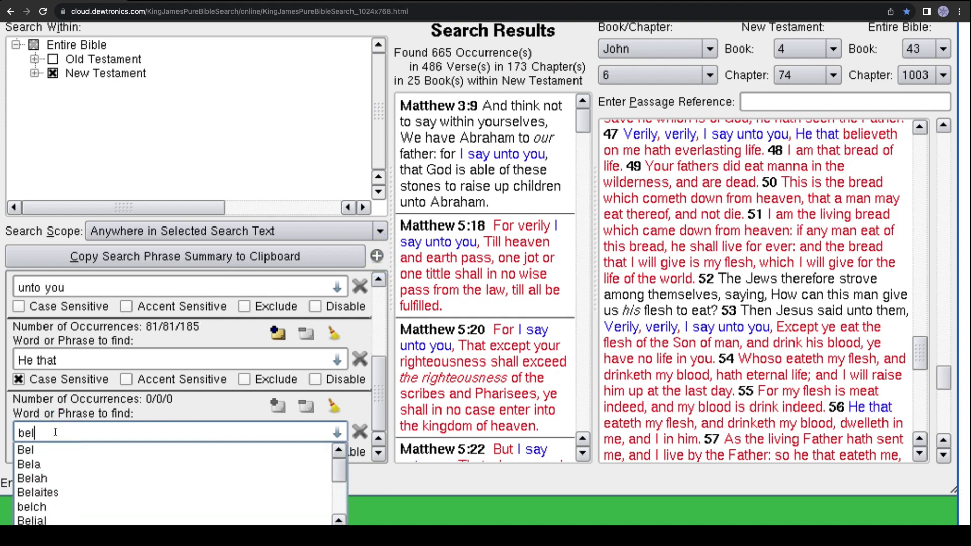
{"action": "type", "text": "ieveth en me hath"}
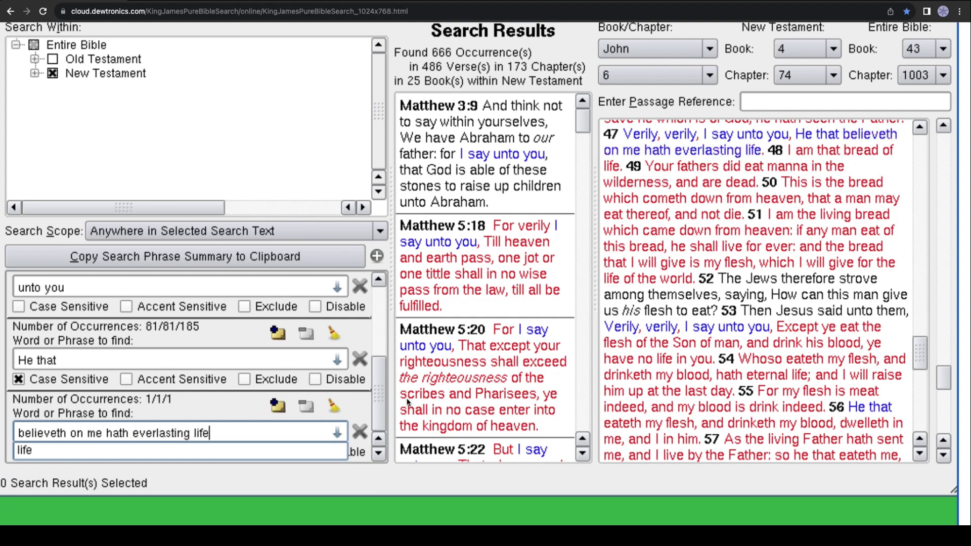
{"action": "scroll", "coordinate": [380, 396], "scroll_direction": "up", "scroll_amount": 5}
{"action": "scroll", "coordinate": [377, 331], "scroll_direction": "up", "scroll_amount": 1}
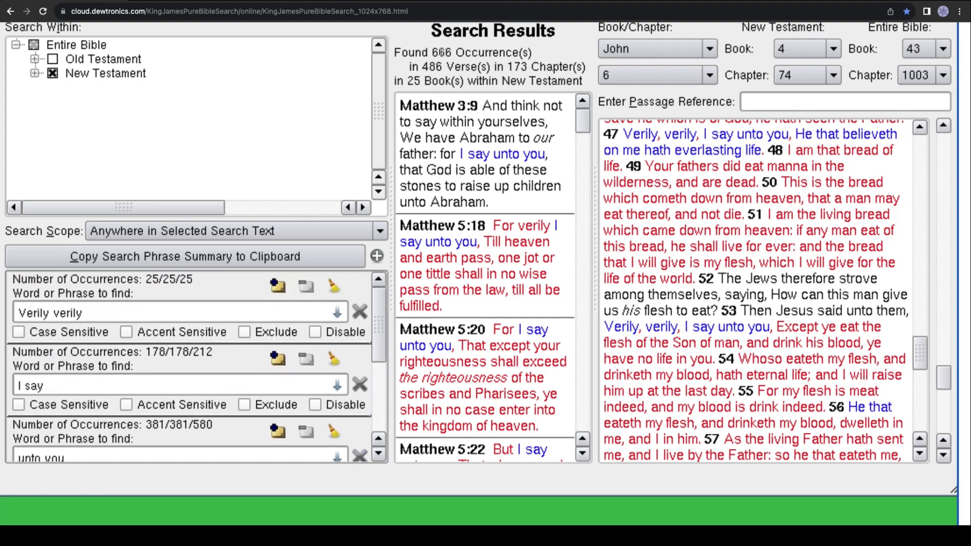
Check the five John 6:47 phrases with the search scope at Same Verse, and return the scope to Anywhere in Selected Search Text.
{"action": "left_click", "coordinate": [381, 231]}
{"action": "left_click", "coordinate": [336, 322]}
{"action": "left_click", "coordinate": [473, 144]}
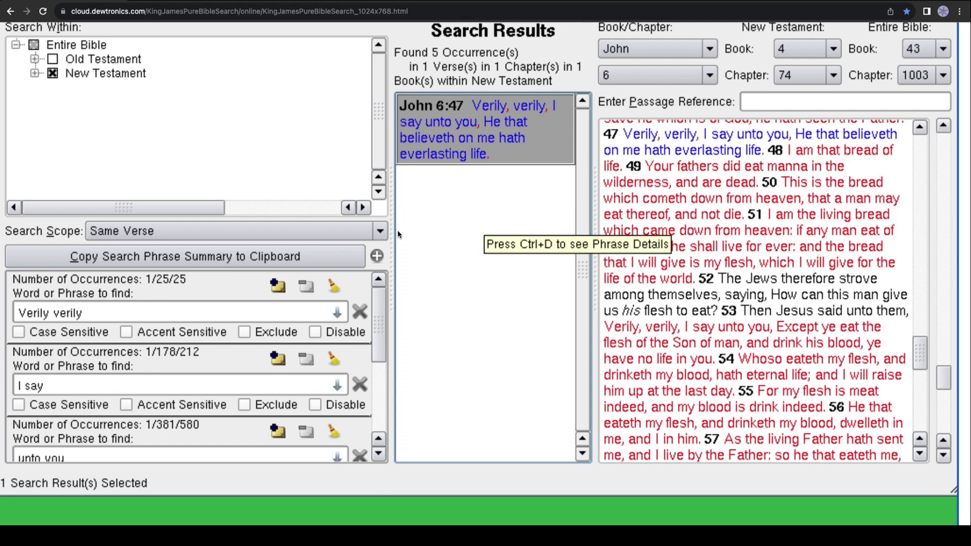
{"action": "left_click", "coordinate": [381, 230]}
{"action": "left_click", "coordinate": [310, 248]}
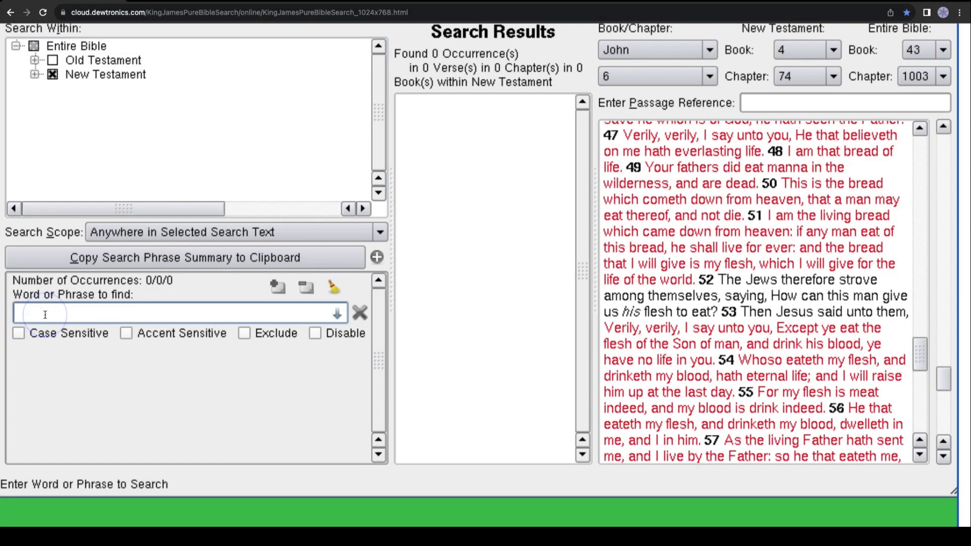
Start a new John 6:47 search with "Verily verily" and "I say" as two separate phrases.
{"action": "type", "text": "Verily V"}
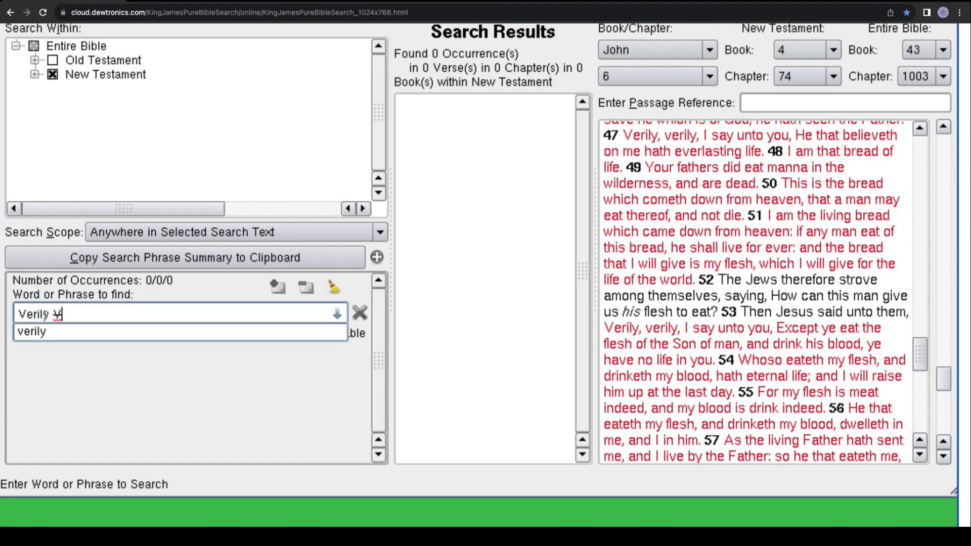
{"action": "key", "text": "BackSpace"}
{"action": "type", "text": "verily"}
{"action": "key", "text": "Return"}
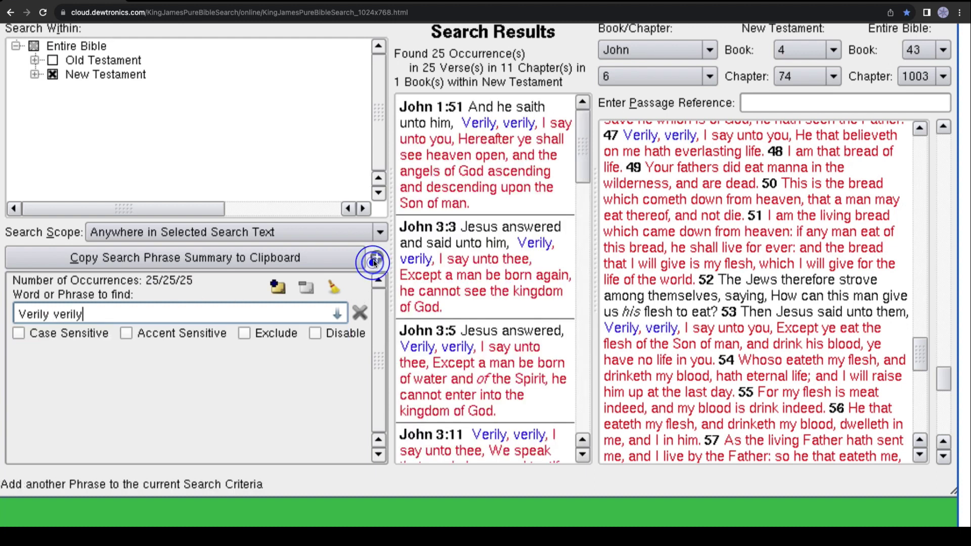
{"action": "left_click", "coordinate": [376, 259]}
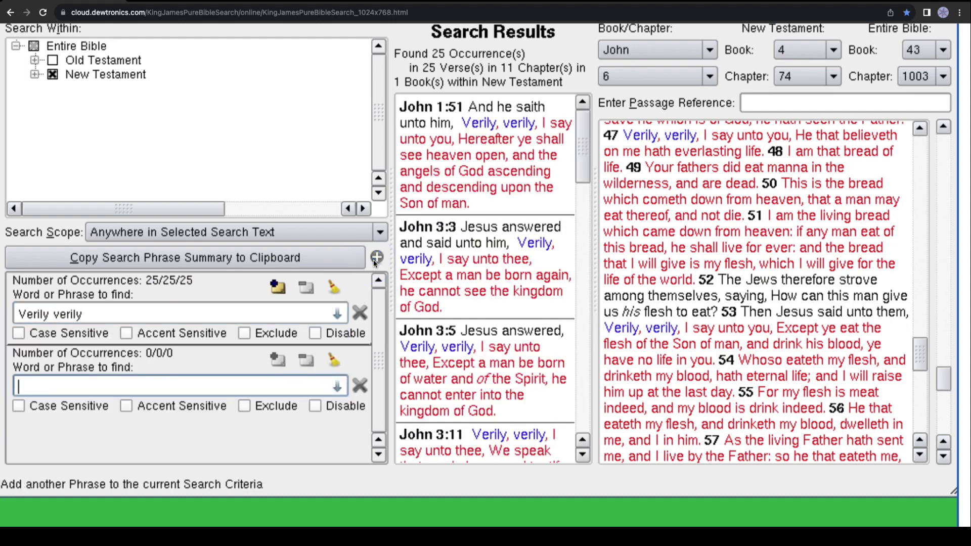
{"action": "type", "text": "I say"}
{"action": "key", "text": "Return"}
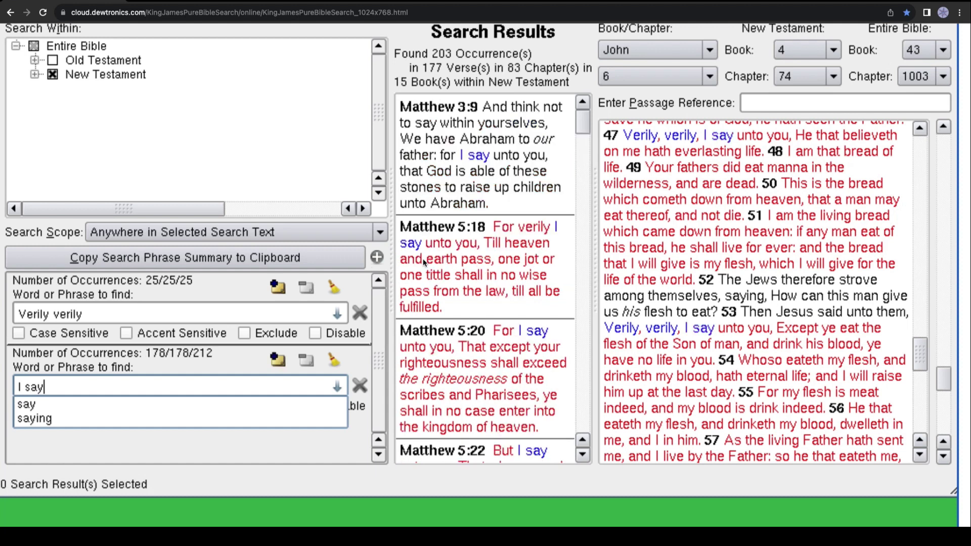
Add "unto you" and "He that" as two further phrases to the search criteria.
{"action": "left_click", "coordinate": [375, 258]}
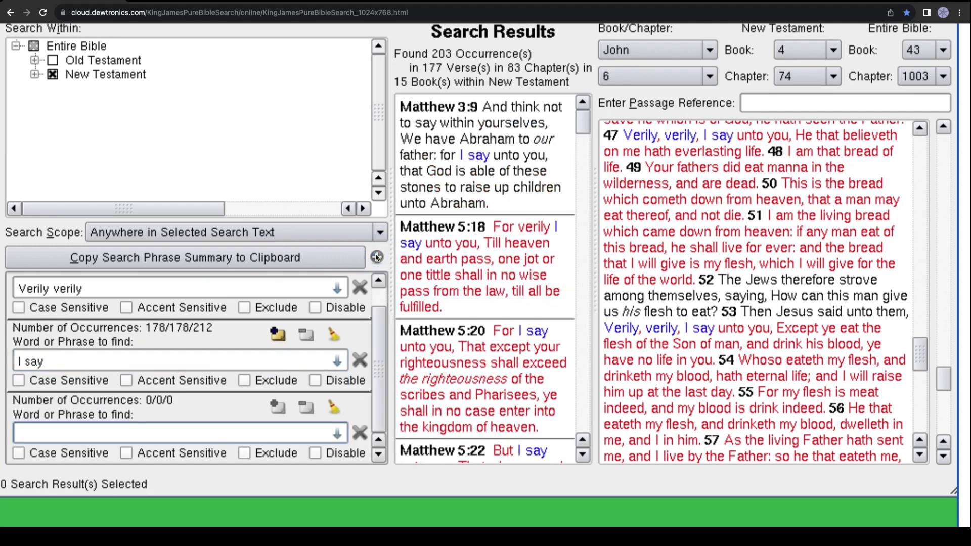
{"action": "type", "text": "unto you"}
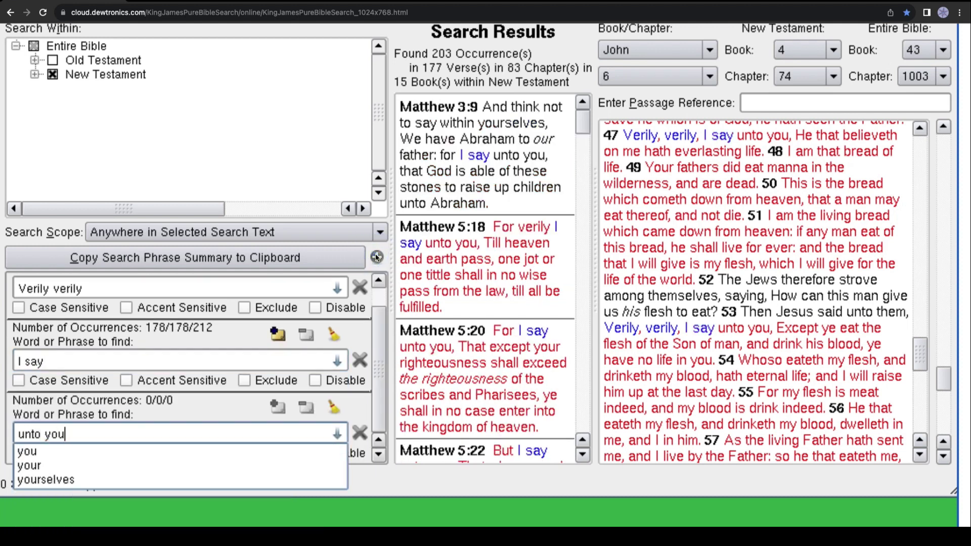
{"action": "key", "text": "Return"}
{"action": "left_click", "coordinate": [375, 257]}
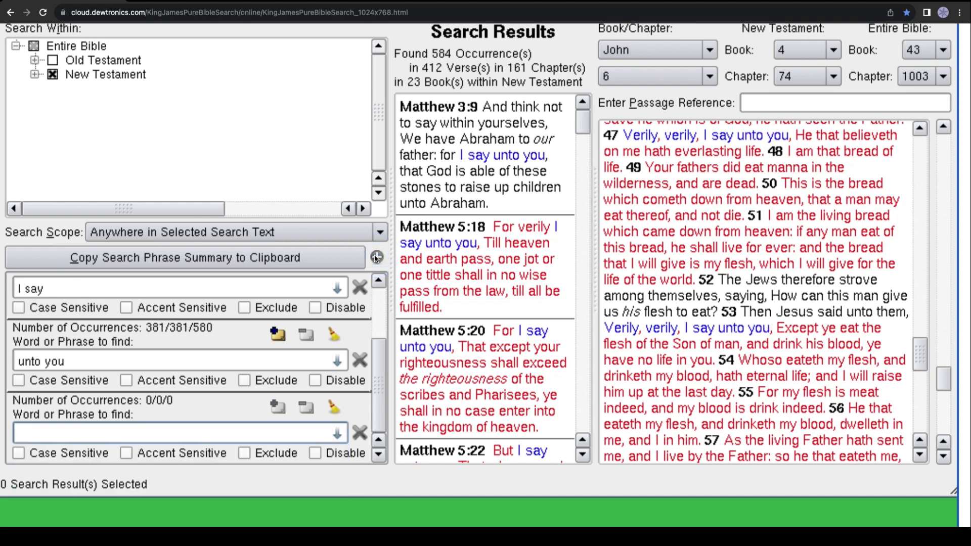
{"action": "type", "text": "He thaty"}
{"action": "key", "text": "BackSpace"}
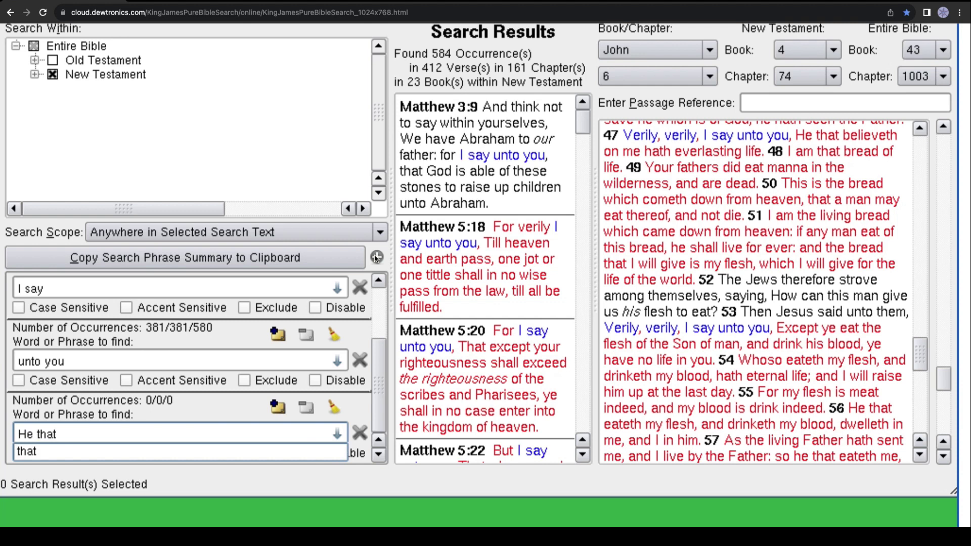
Add "believeth on me" and "hath everlasting life" as separate phrases to complete the John 6:47 wording.
{"action": "left_click", "coordinate": [376, 258]}
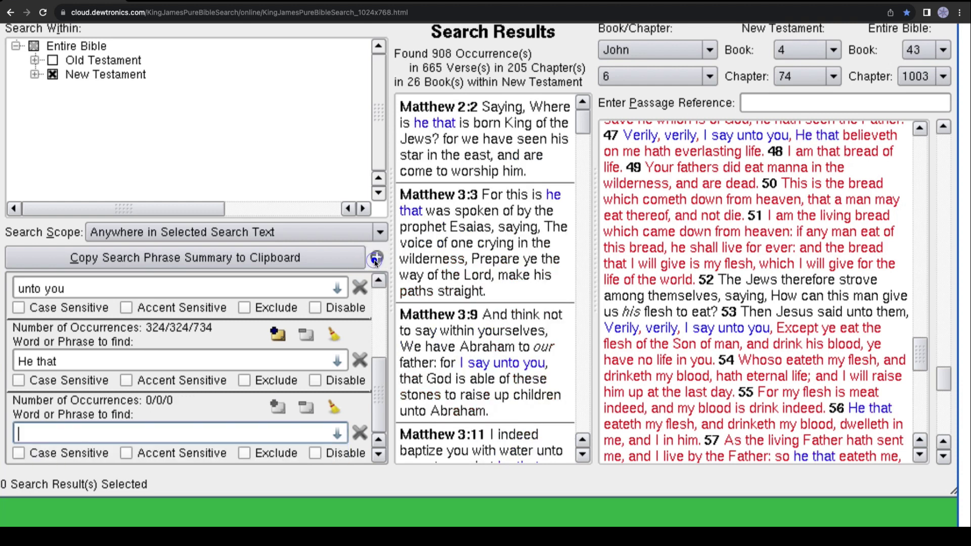
{"action": "left_click", "coordinate": [133, 427]}
{"action": "type", "text": "b"}
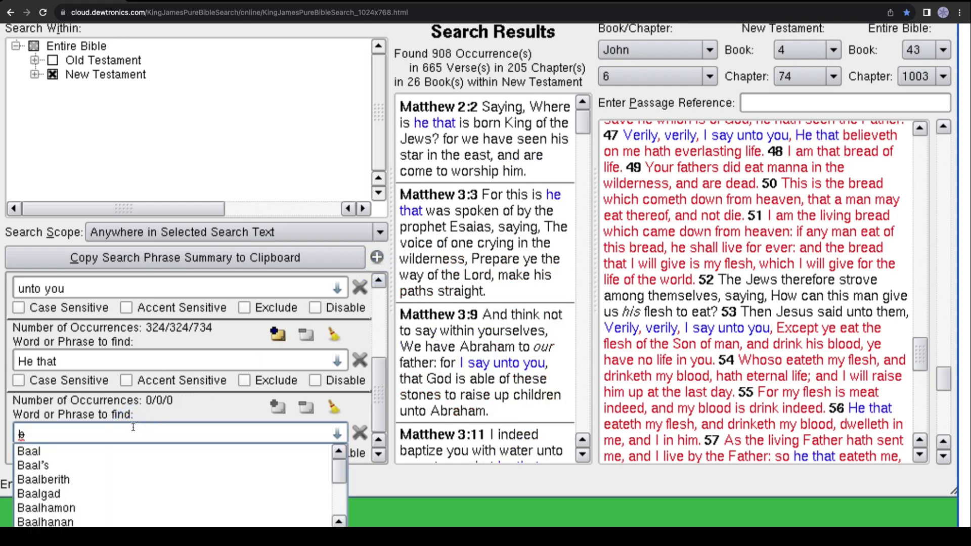
{"action": "type", "text": "elieveth on me"}
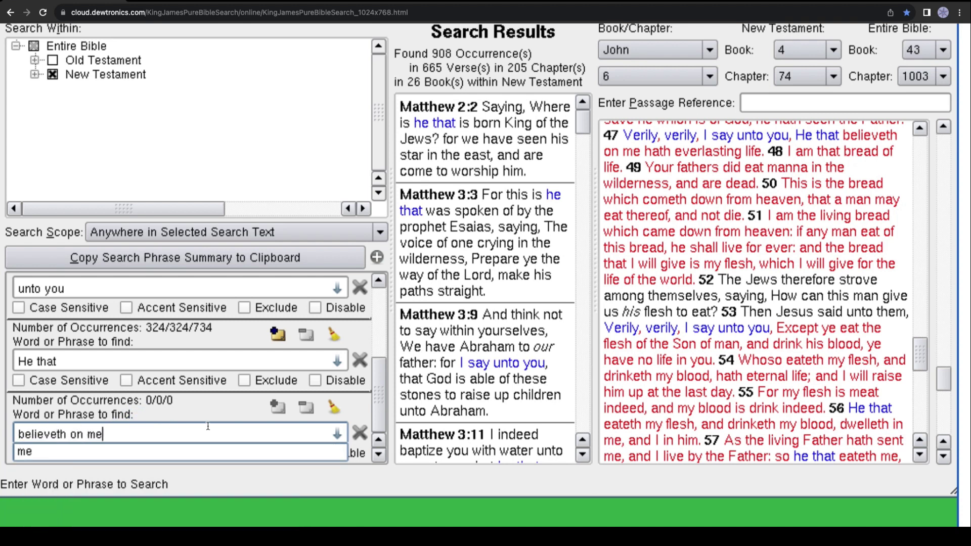
{"action": "left_click", "coordinate": [378, 257]}
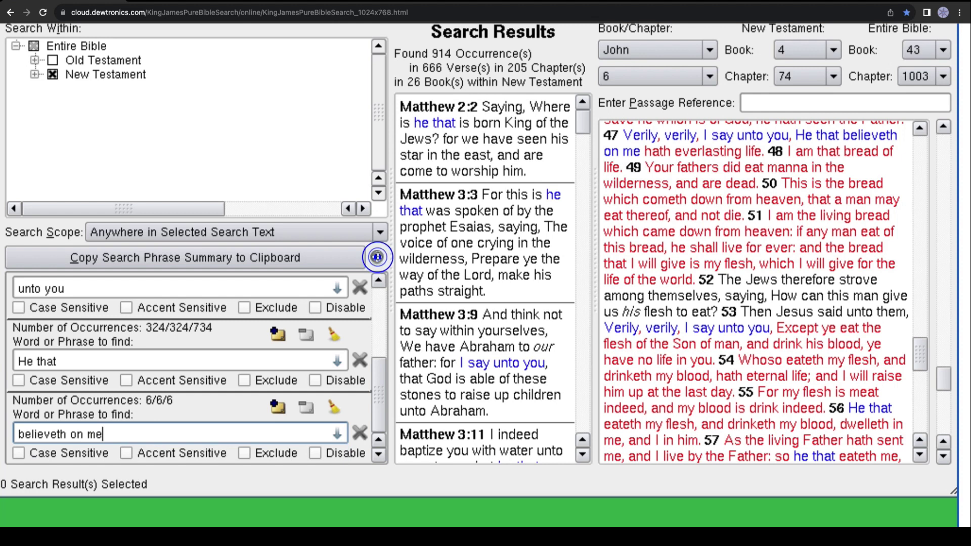
{"action": "type", "text": "hath"}
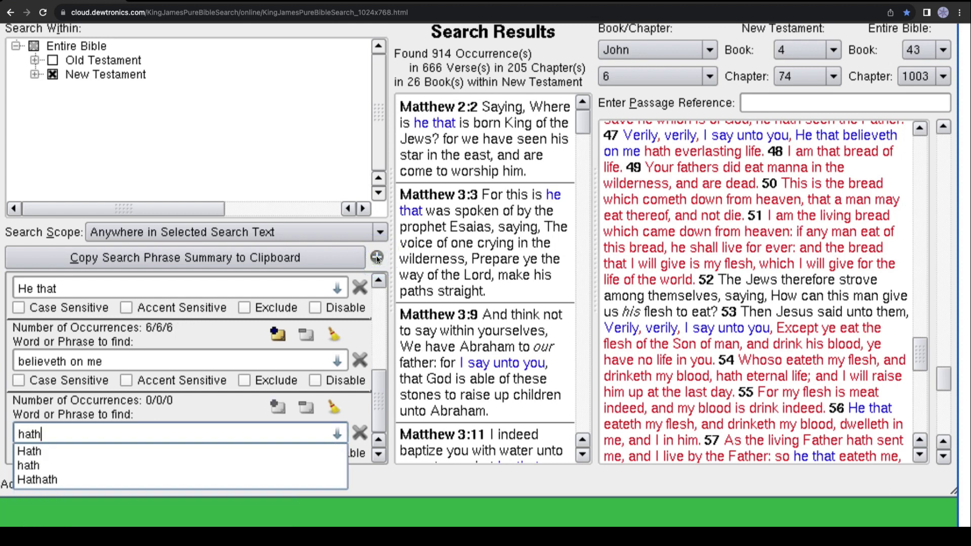
{"action": "type", "text": " everlasting"}
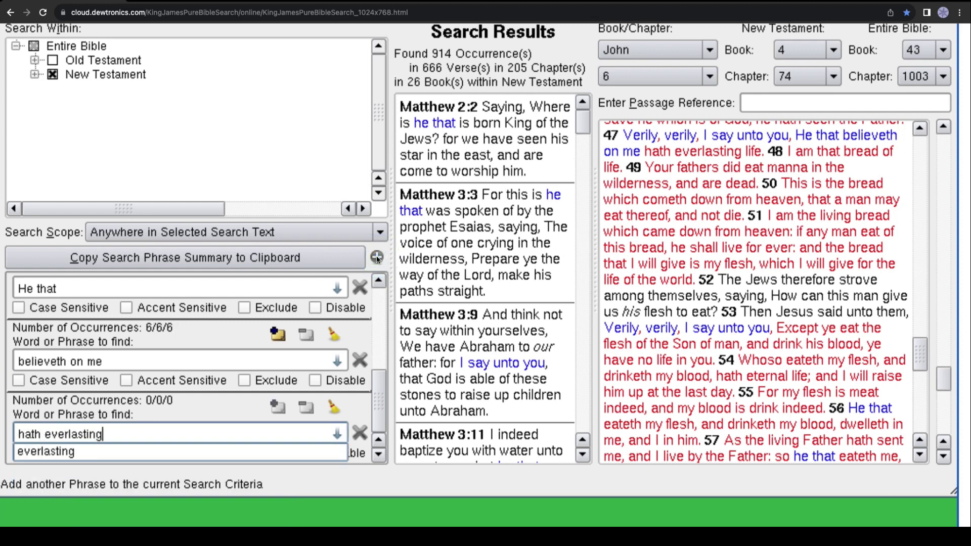
{"action": "type", "text": " life"}
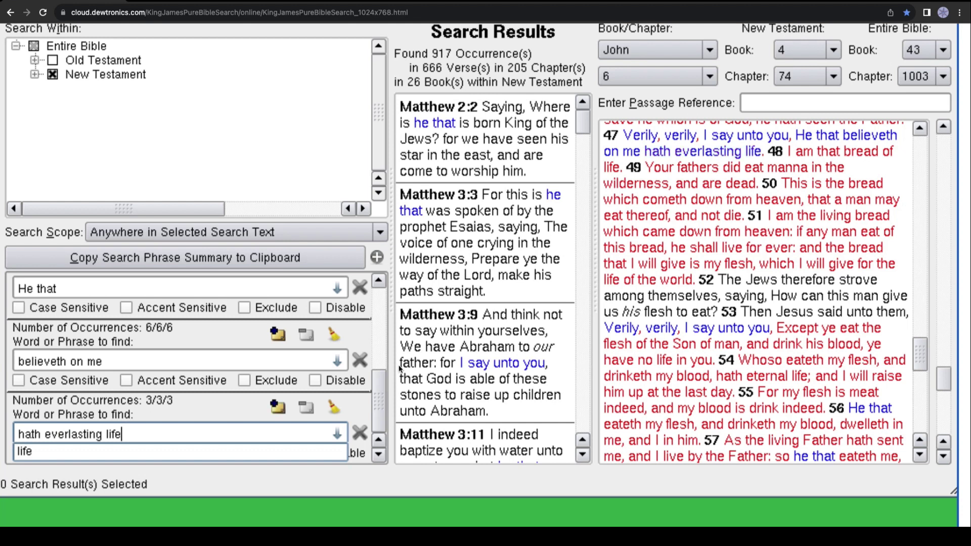
Review the six-phrase search, inspect the John 6:47 result with the scope at Same Verse, and restore Anywhere in Selected Search Text.
{"action": "left_click_drag", "start_coordinate": [376, 409], "coordinate": [384, 326]}
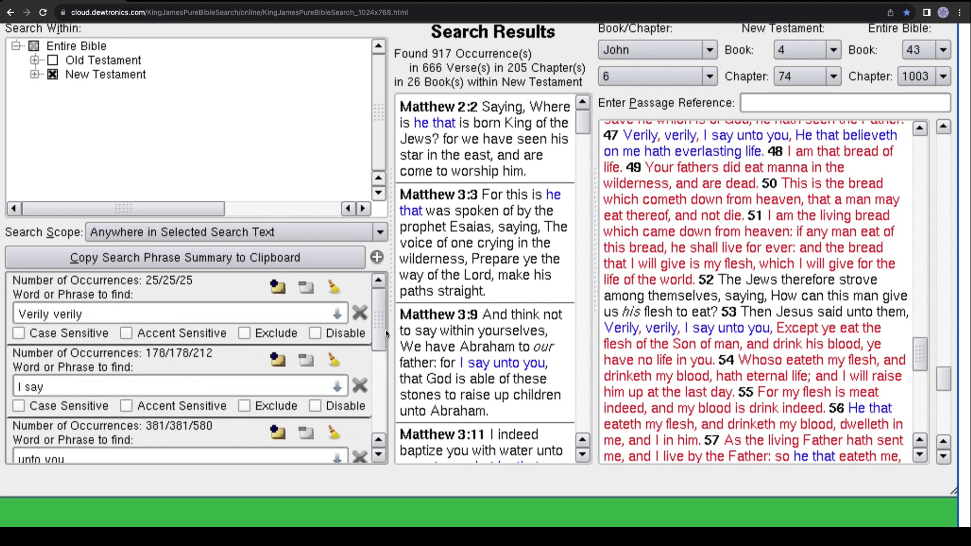
{"action": "left_click", "coordinate": [433, 70]}
{"action": "left_click", "coordinate": [576, 122]}
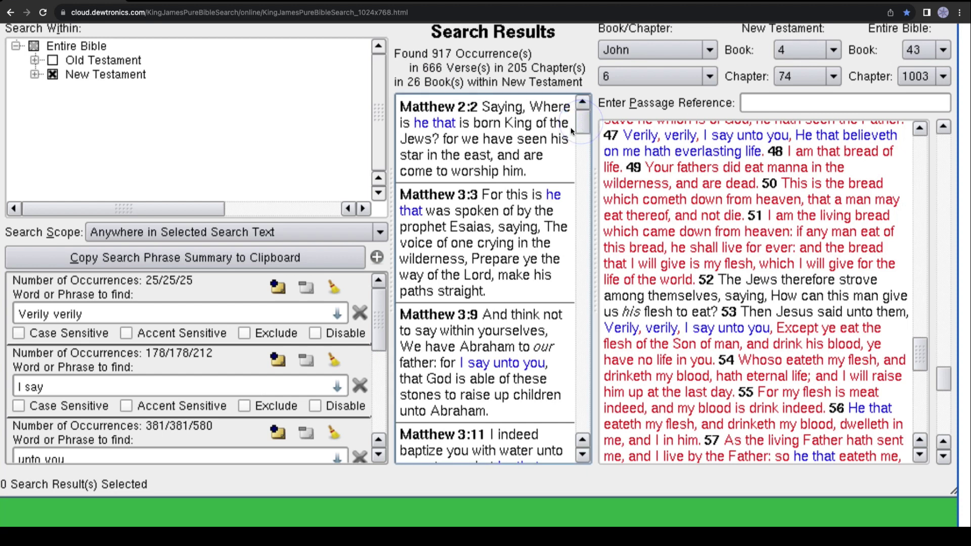
{"action": "left_click", "coordinate": [379, 232]}
{"action": "left_click", "coordinate": [332, 315]}
{"action": "left_click", "coordinate": [451, 155]}
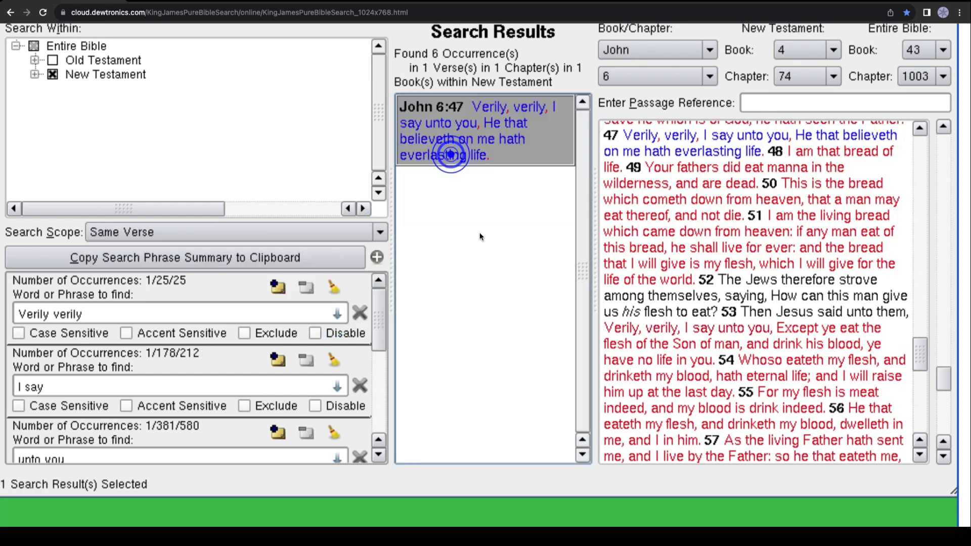
{"action": "left_click", "coordinate": [381, 232]}
{"action": "left_click", "coordinate": [323, 246]}
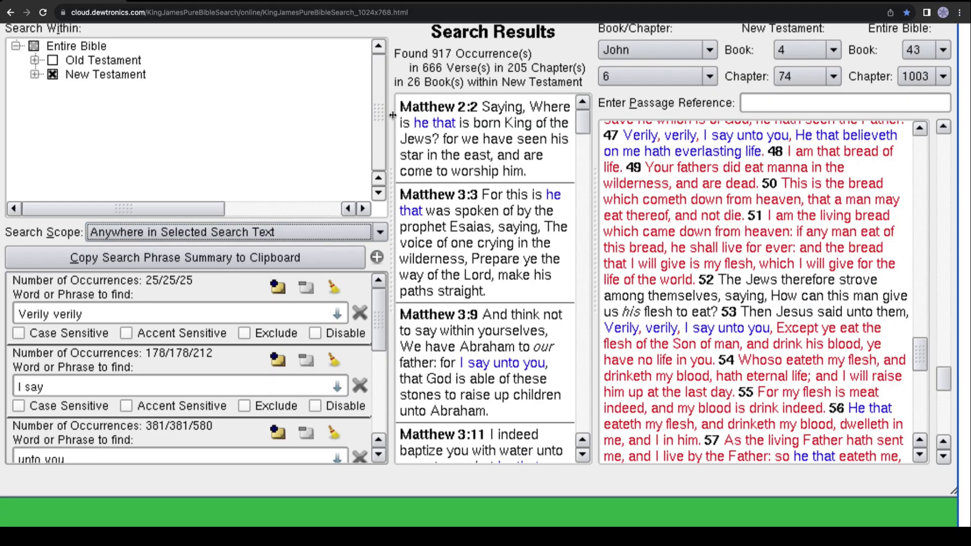
Enter "Except ye" and "eat" from John 6:53 as two separate search phrases across the Entire Bible.
{"action": "left_click", "coordinate": [411, 257]}
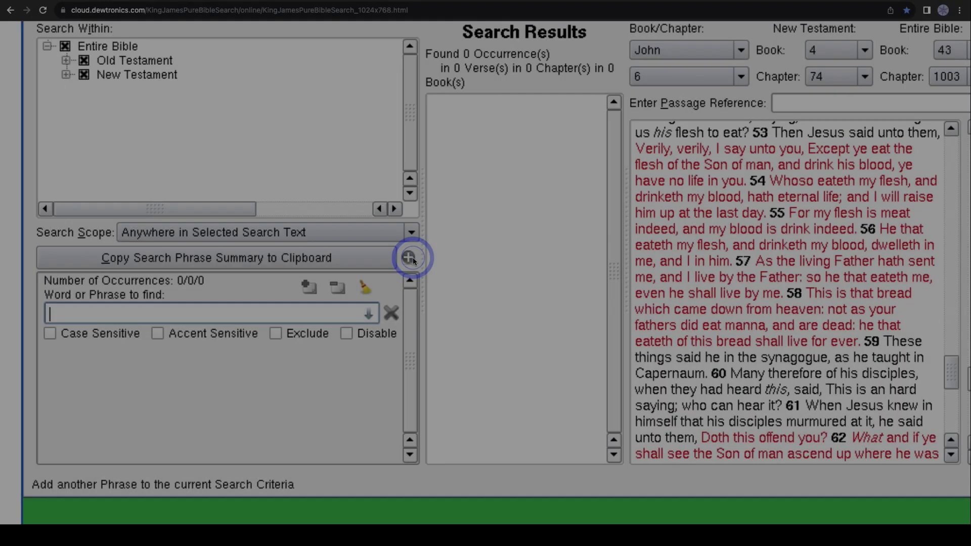
{"action": "type", "text": "Exc"}
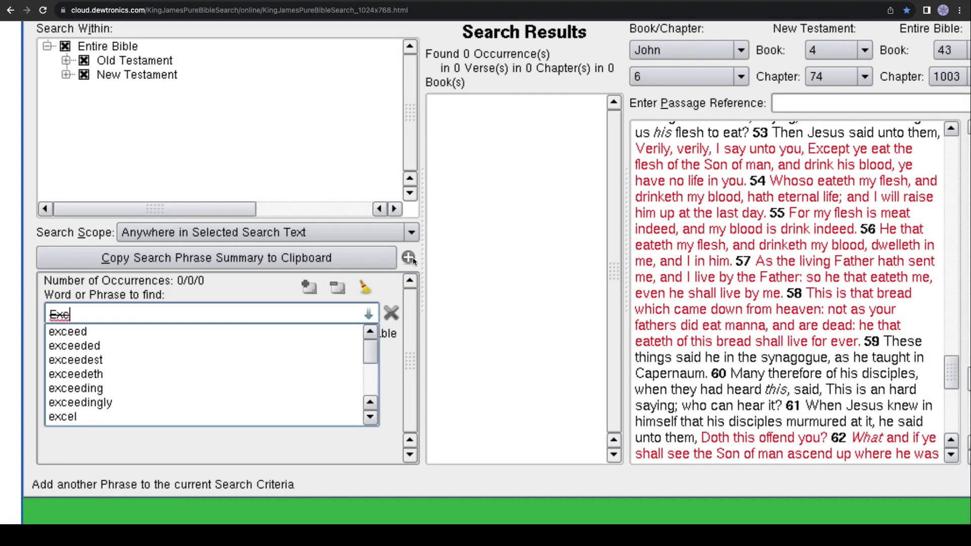
{"action": "type", "text": "ept ye"}
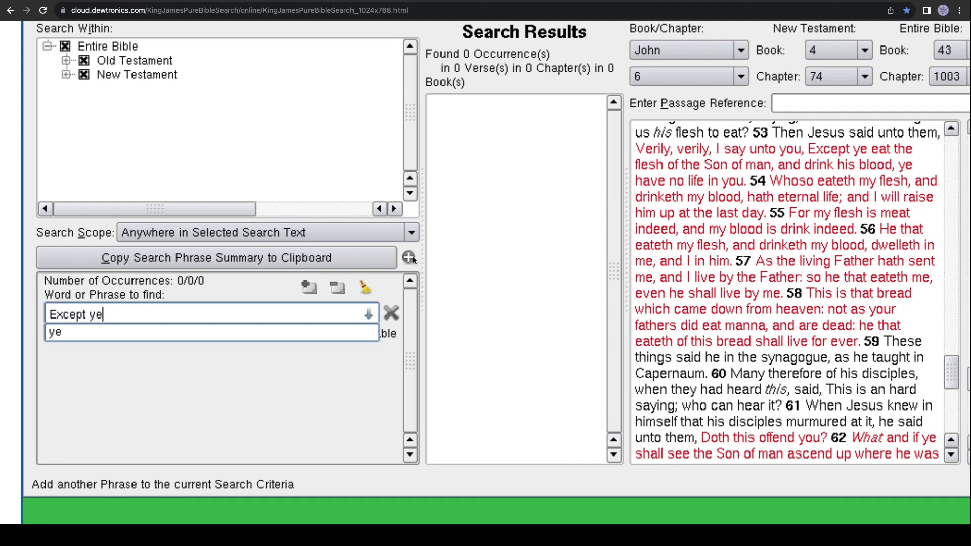
{"action": "key", "text": "Return"}
{"action": "left_click", "coordinate": [409, 259]}
{"action": "type", "text": "eat"}
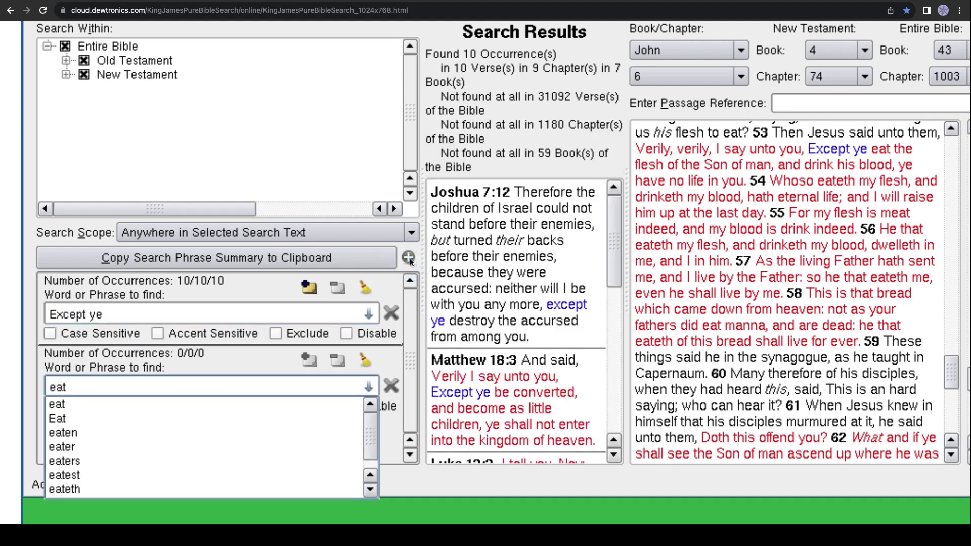
{"action": "key", "text": "Return"}
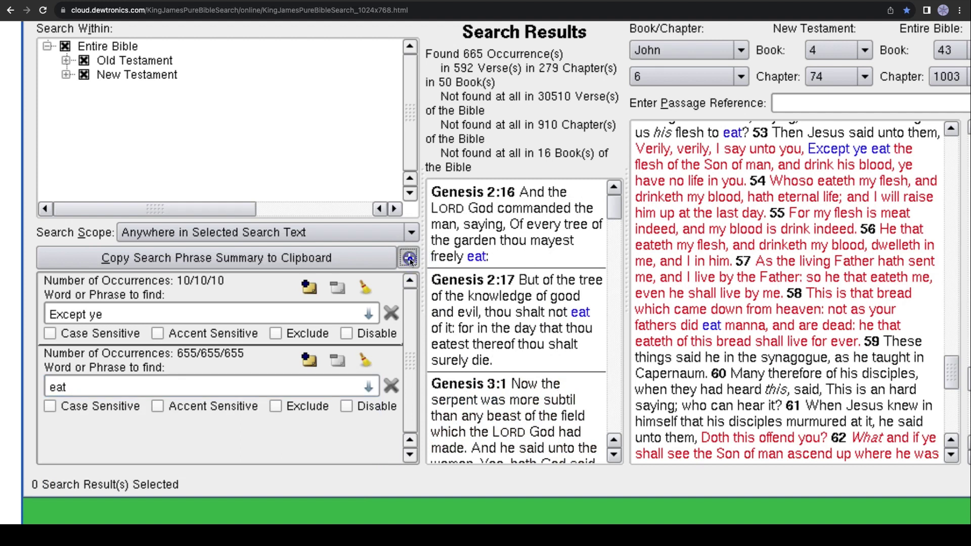
Add "the flesh of the Son of man" as a third phrase to the search criteria.
{"action": "left_click", "coordinate": [409, 259]}
{"action": "type", "text": "the flesh"}
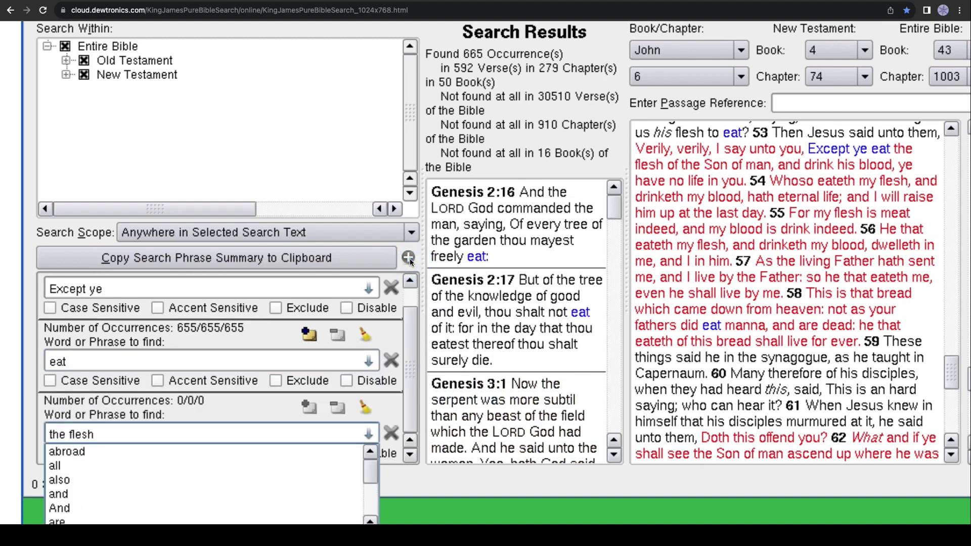
{"action": "type", "text": " of the Son of man"}
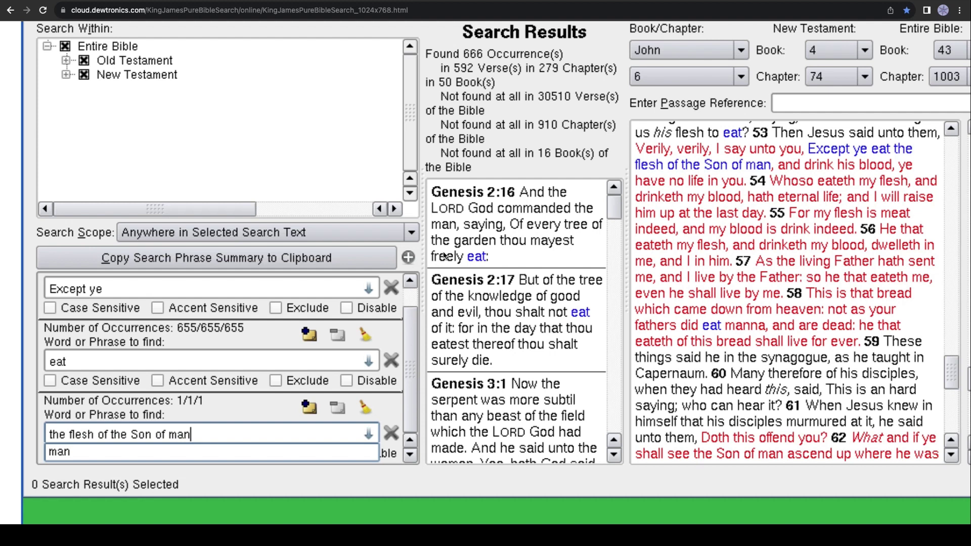
{"action": "left_click", "coordinate": [408, 324]}
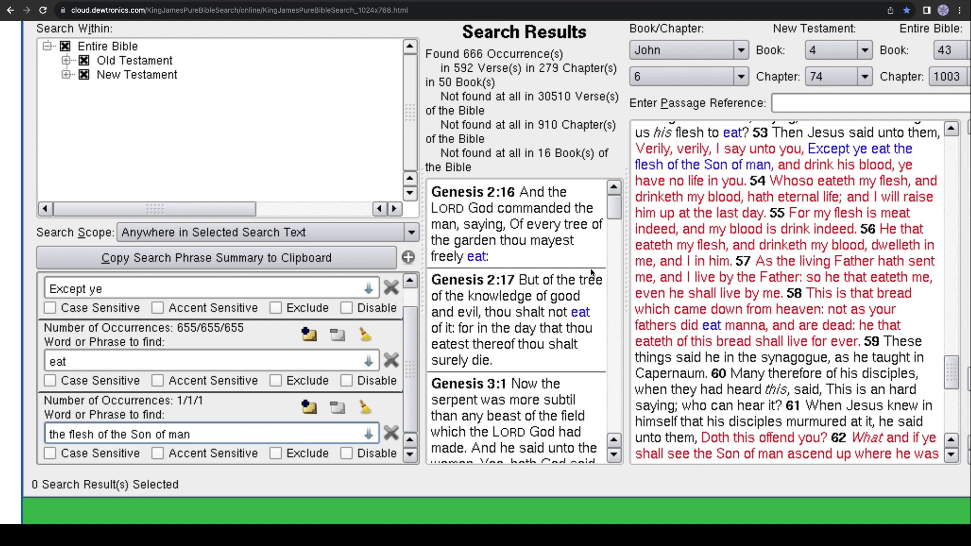
Check the John 6:53 phrases with the search scope at Same Verse, and return the scope to Anywhere in Selected Search Text.
{"action": "left_click", "coordinate": [411, 232]}
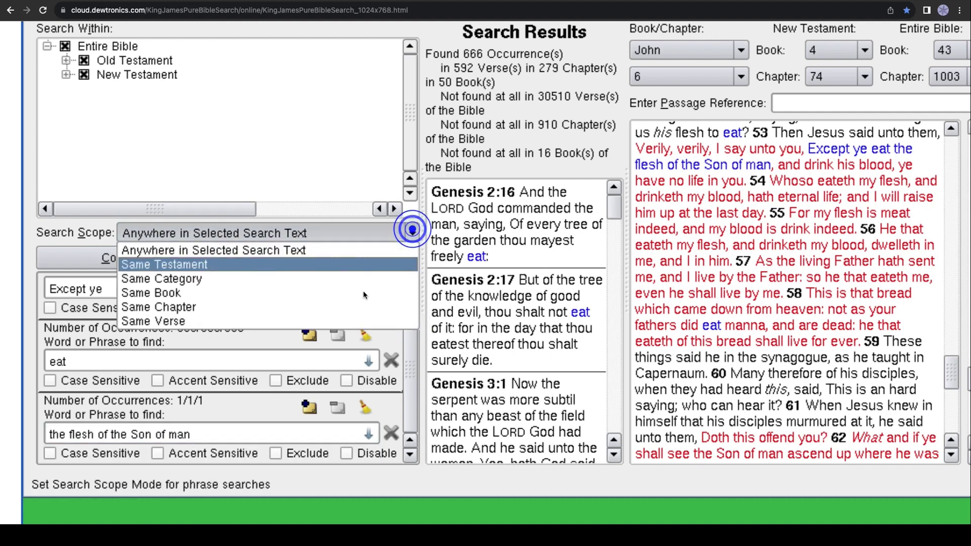
{"action": "left_click", "coordinate": [362, 320]}
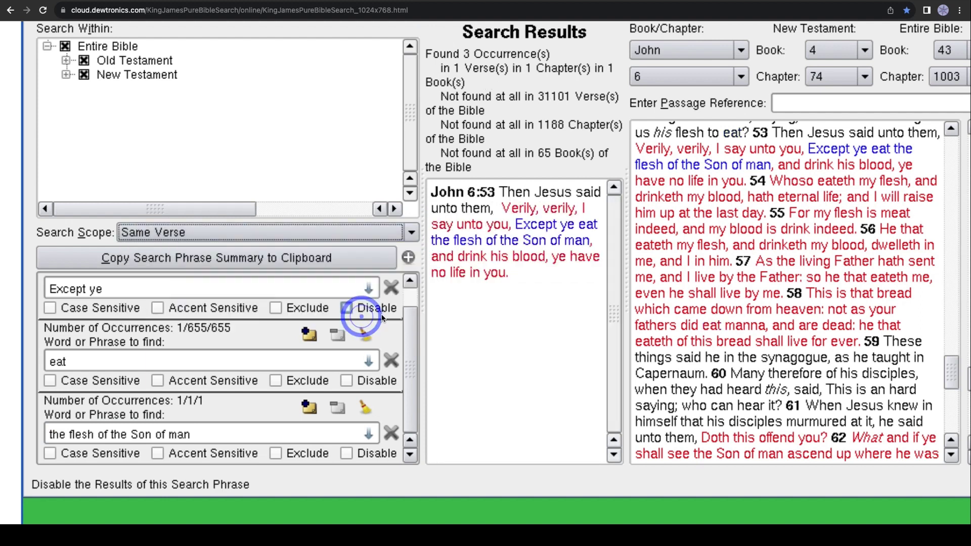
{"action": "left_click", "coordinate": [506, 255]}
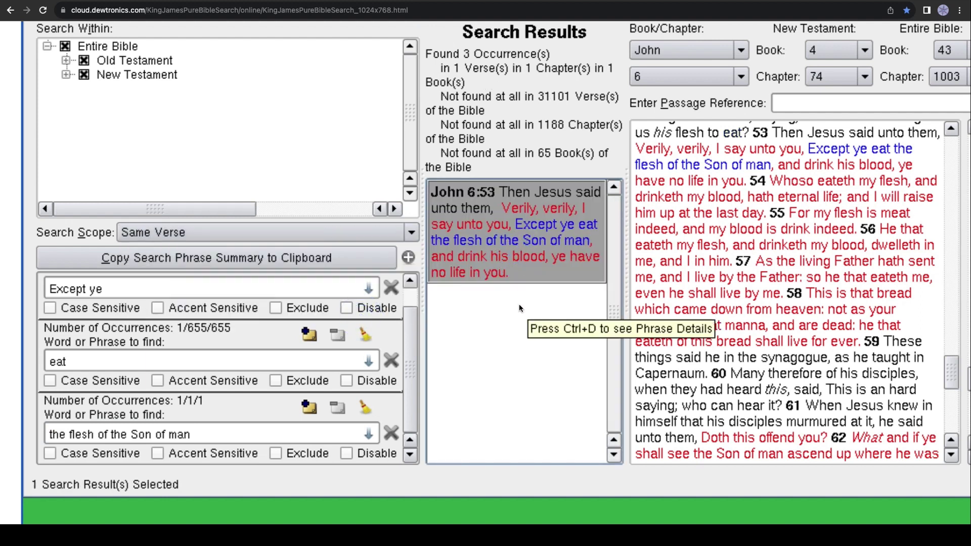
{"action": "left_click", "coordinate": [410, 231]}
{"action": "left_click", "coordinate": [321, 250]}
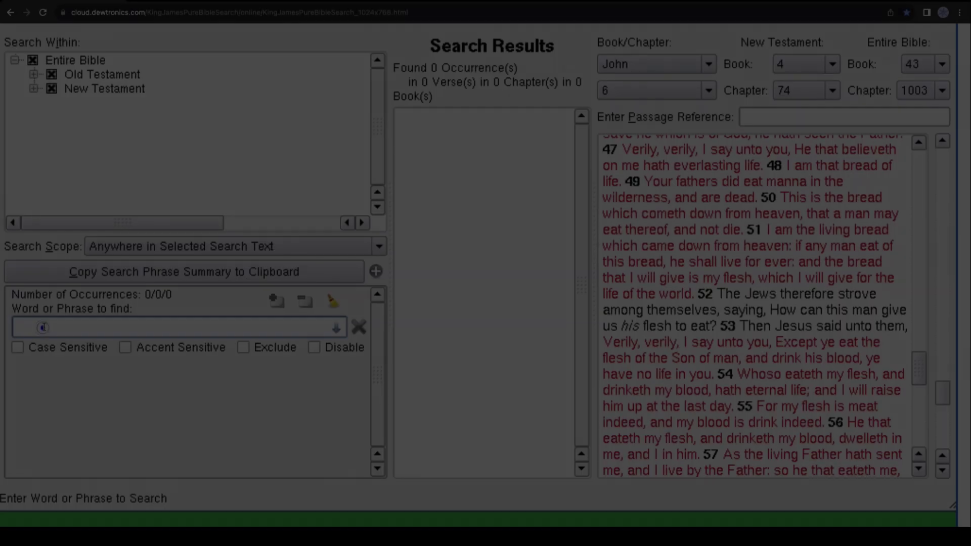
Enter "Of every" as the first phrase of a new search across the Entire Bible.
{"action": "left_click", "coordinate": [45, 327]}
{"action": "type", "text": "Of e"}
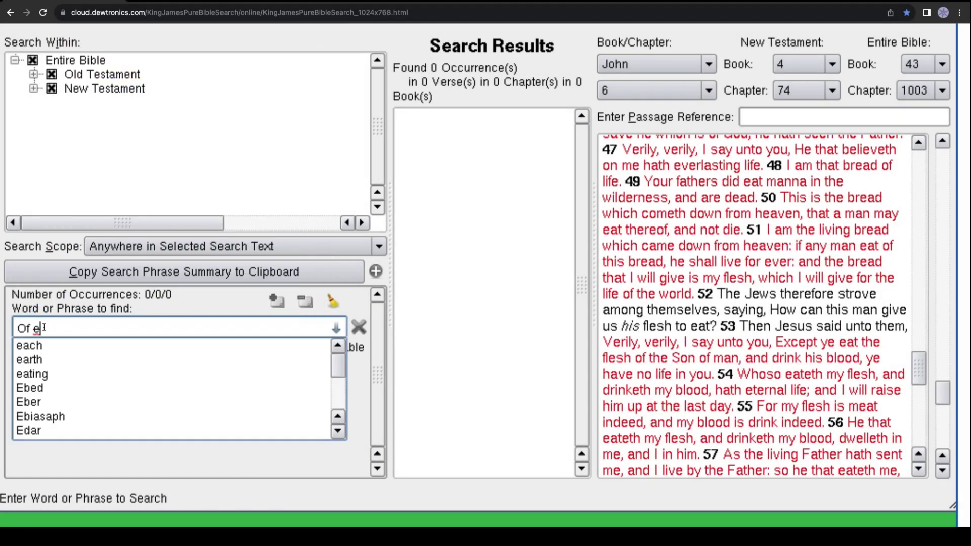
{"action": "type", "text": "very"}
{"action": "left_click", "coordinate": [45, 366]}
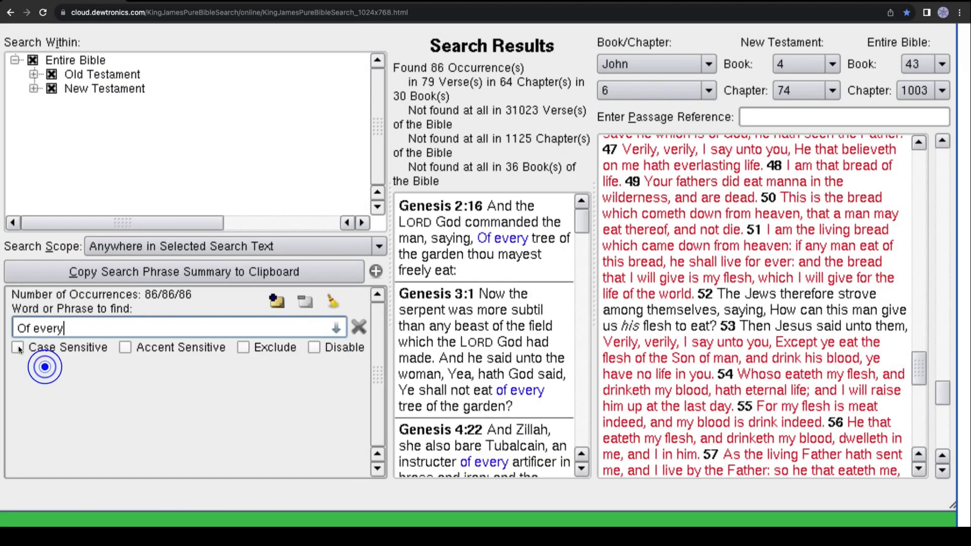
Make the "Of every" phrase case sensitive and add "tree of the" as a second search phrase.
{"action": "left_click", "coordinate": [17, 347]}
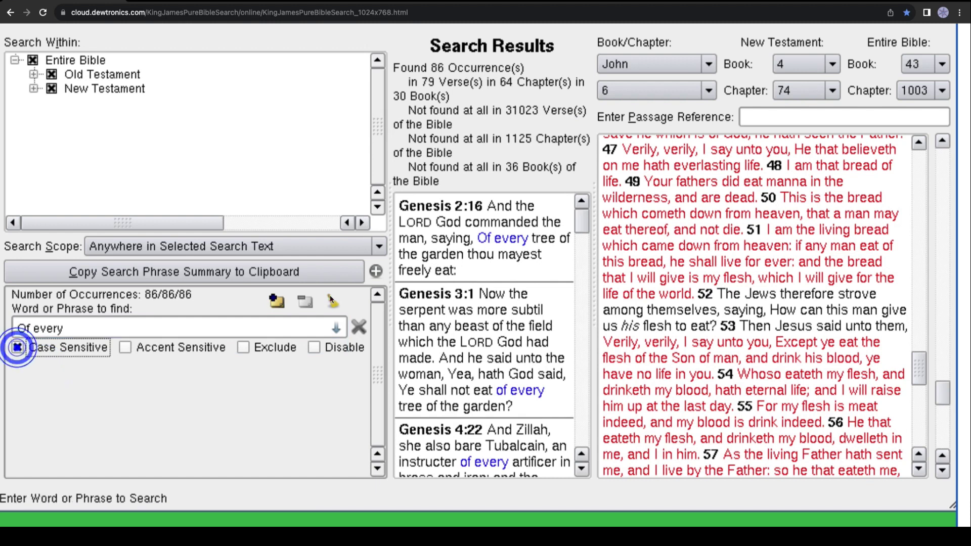
{"action": "left_click", "coordinate": [375, 271]}
{"action": "left_click", "coordinate": [59, 399]}
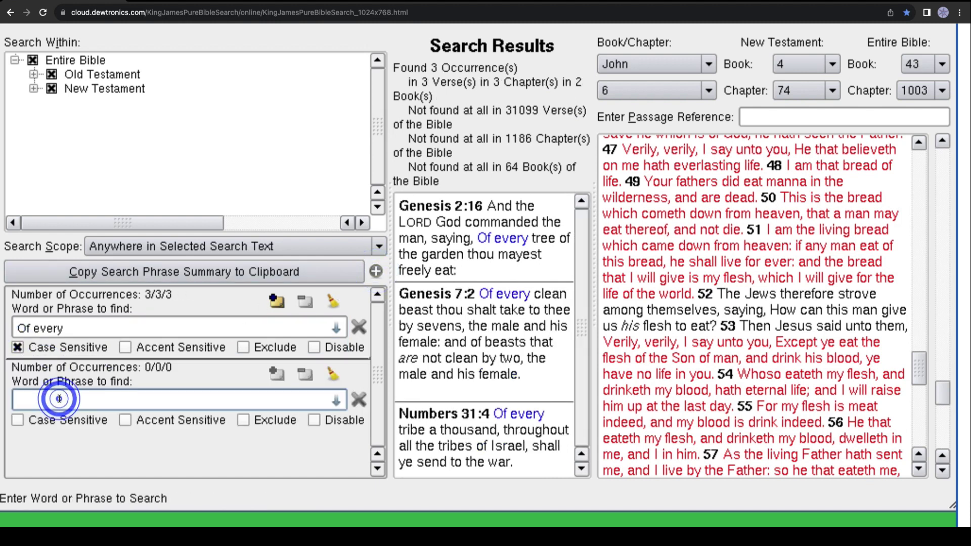
{"action": "type", "text": "tree of the"}
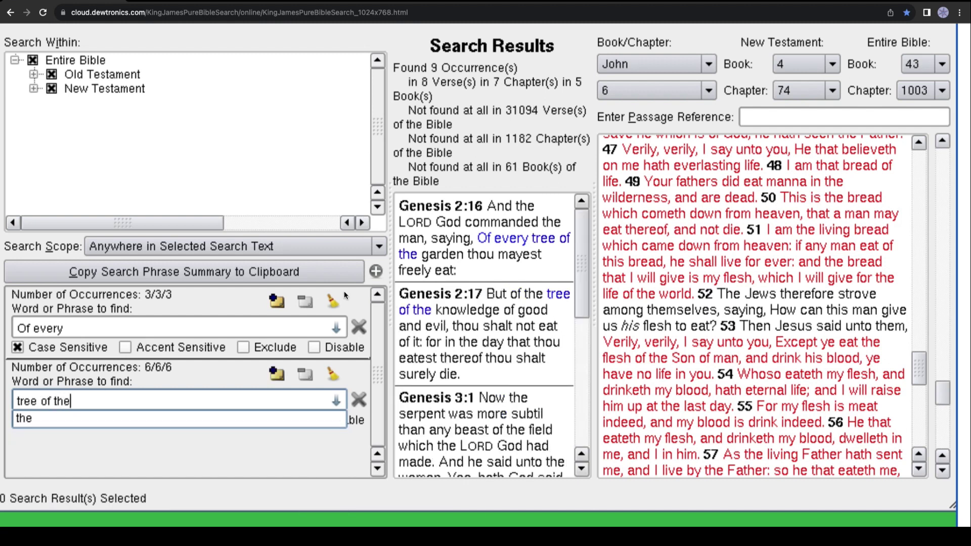
Add "garden thou" as a third phrase to the search criteria.
{"action": "left_click", "coordinate": [376, 271]}
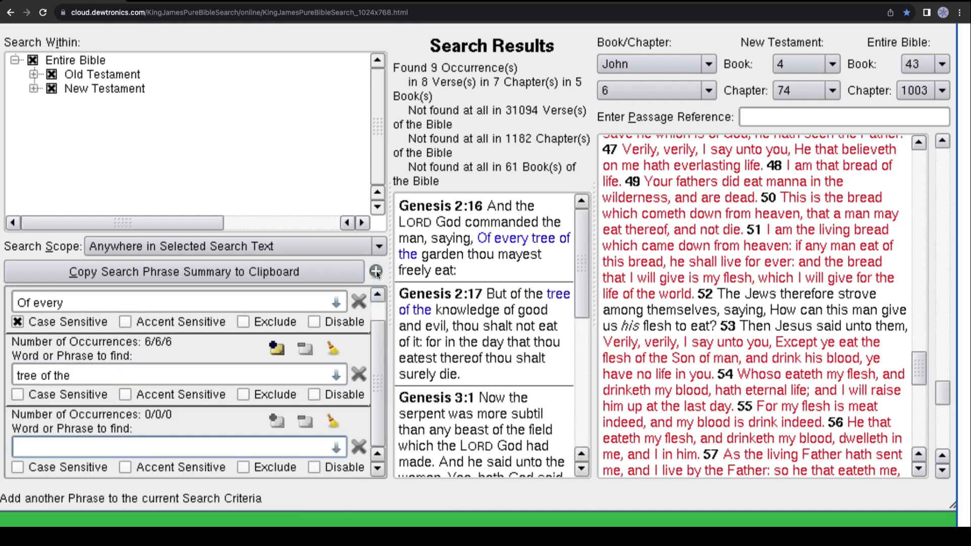
{"action": "type", "text": "f"}
{"action": "key", "text": "BackSpace"}
{"action": "type", "text": "garde"}
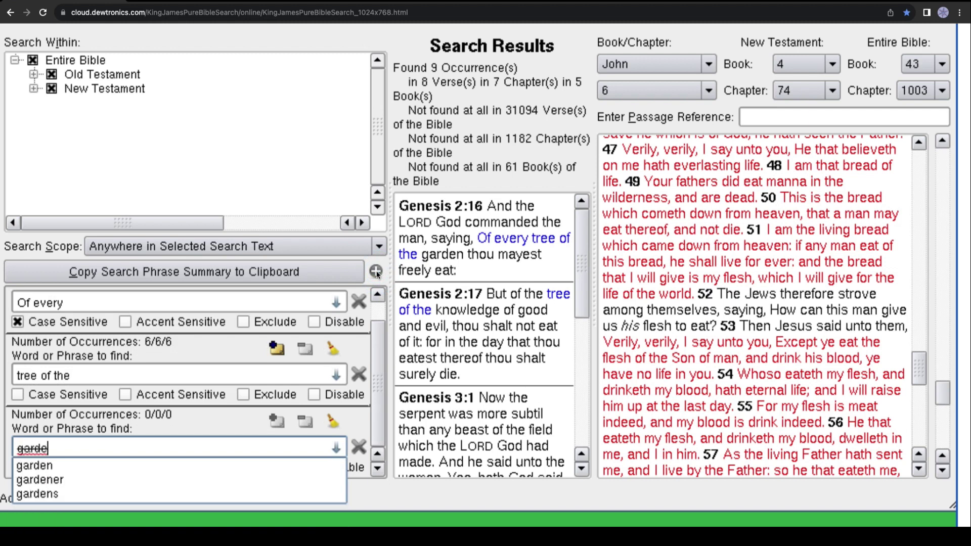
{"action": "type", "text": "n thou"}
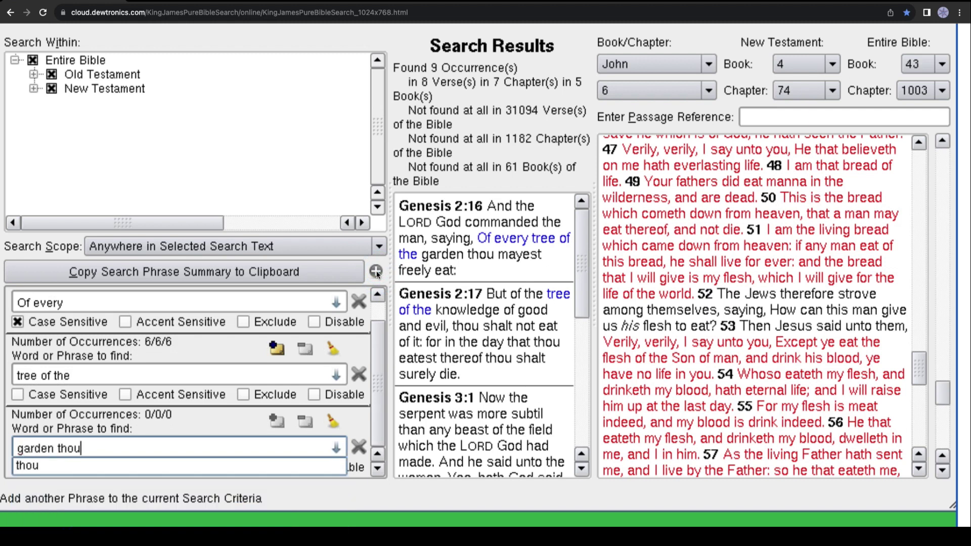
Add "mayest freely" and "eat" as the fourth and fifth phrases of the search criteria.
{"action": "left_click", "coordinate": [376, 271]}
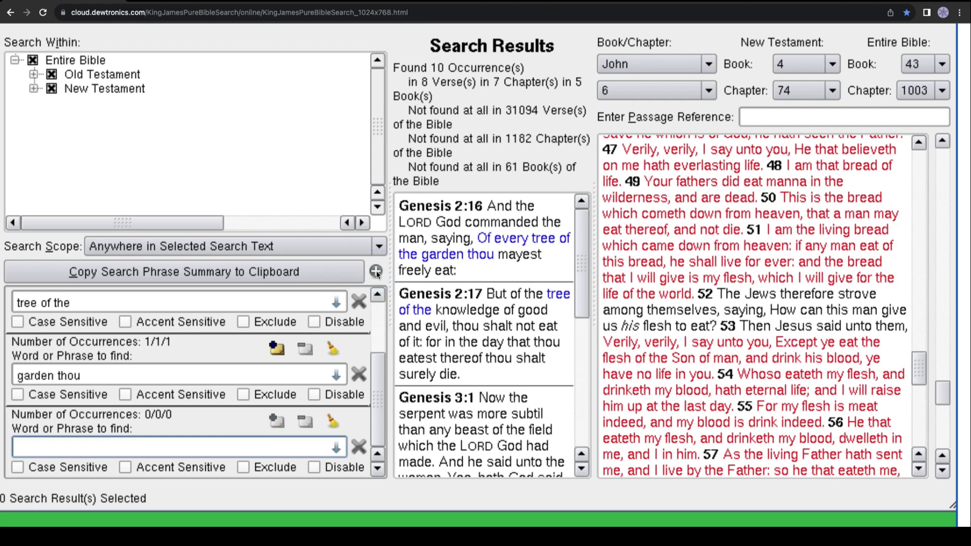
{"action": "type", "text": "mayest f"}
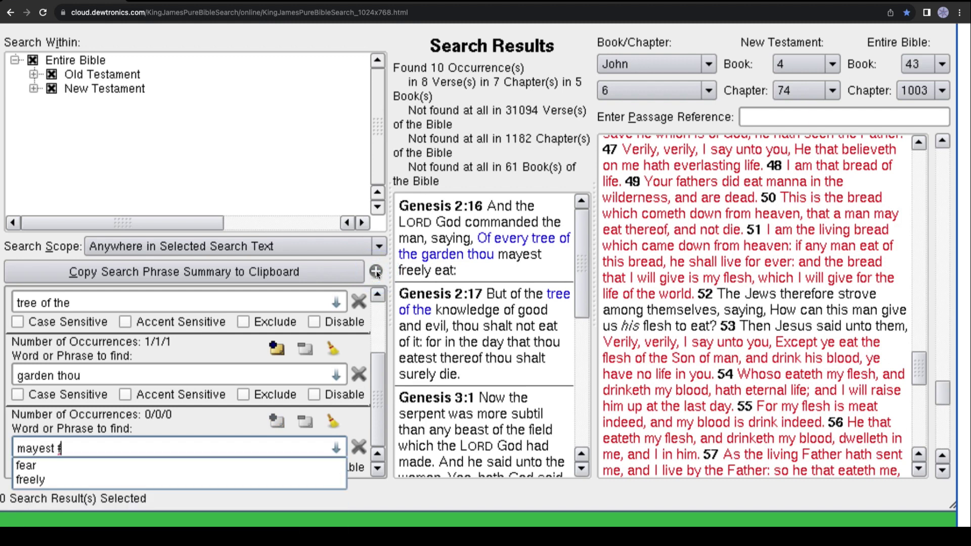
{"action": "type", "text": "re"}
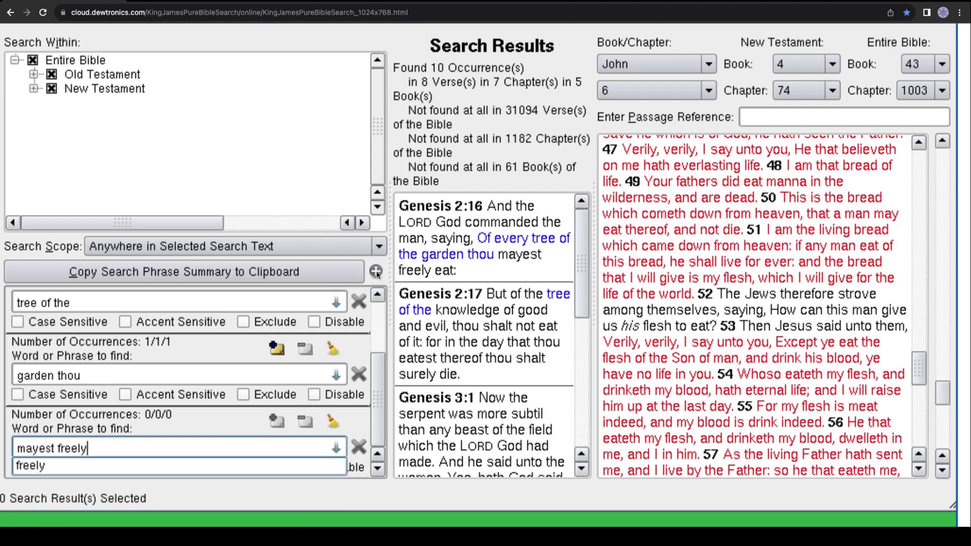
{"action": "type", "text": "ely"}
{"action": "left_click", "coordinate": [376, 271]}
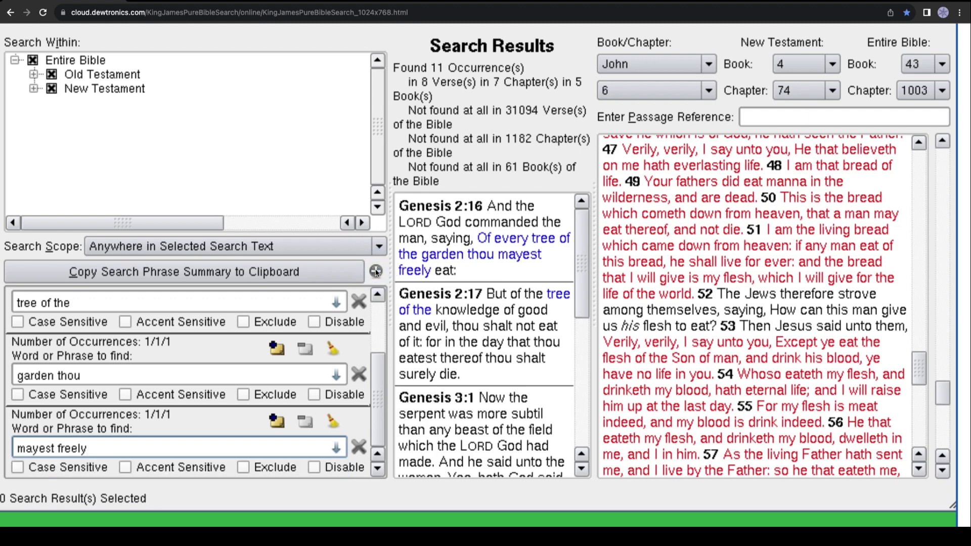
{"action": "type", "text": "eat"}
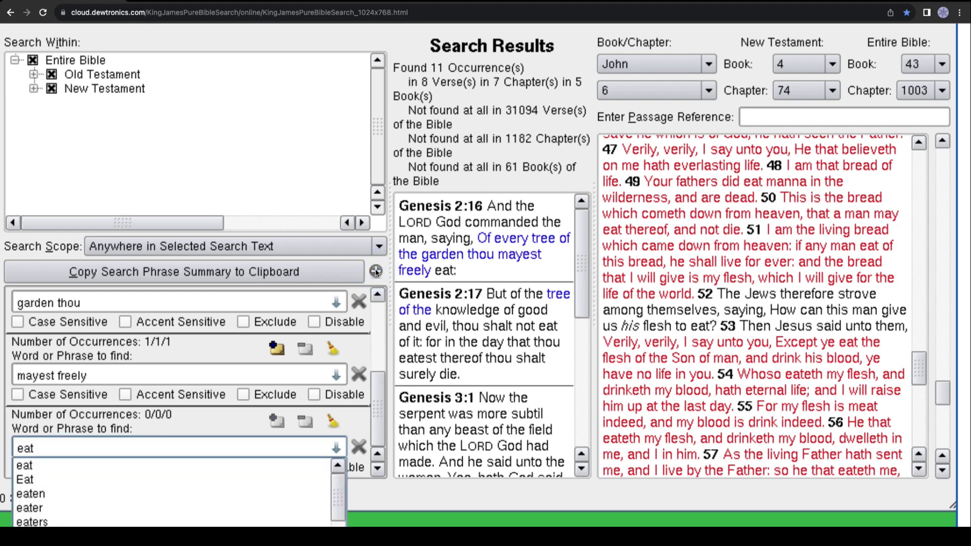
Select the Genesis 2:16 result, look up the passage "gen 2", and examine the highlighted phrases in verse 16.
{"action": "left_click_drag", "start_coordinate": [371, 384], "coordinate": [376, 326]}
{"action": "left_click", "coordinate": [479, 259]}
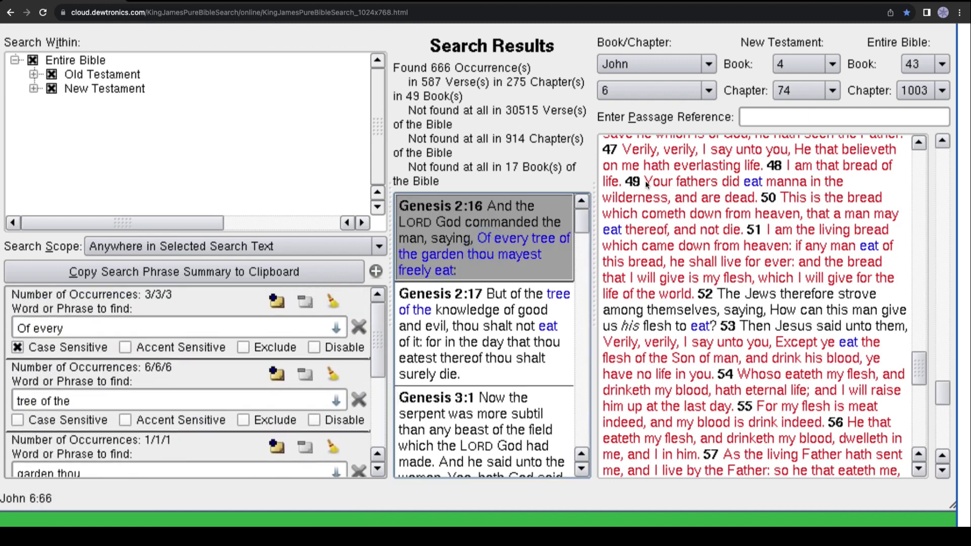
{"action": "left_click", "coordinate": [763, 120]}
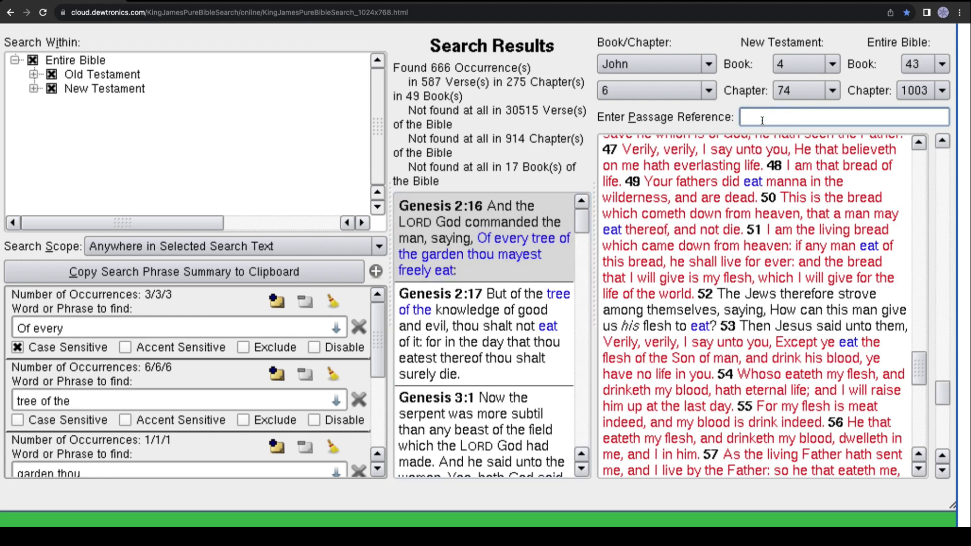
{"action": "type", "text": "gen 2"}
{"action": "key", "text": "Return"}
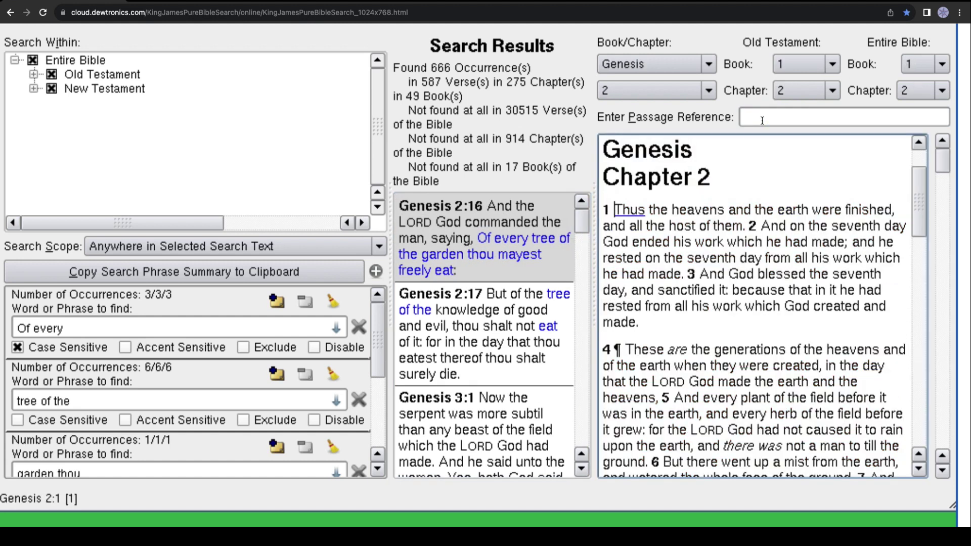
{"action": "left_click_drag", "start_coordinate": [920, 181], "coordinate": [938, 335]}
{"action": "left_click", "coordinate": [561, 214]}
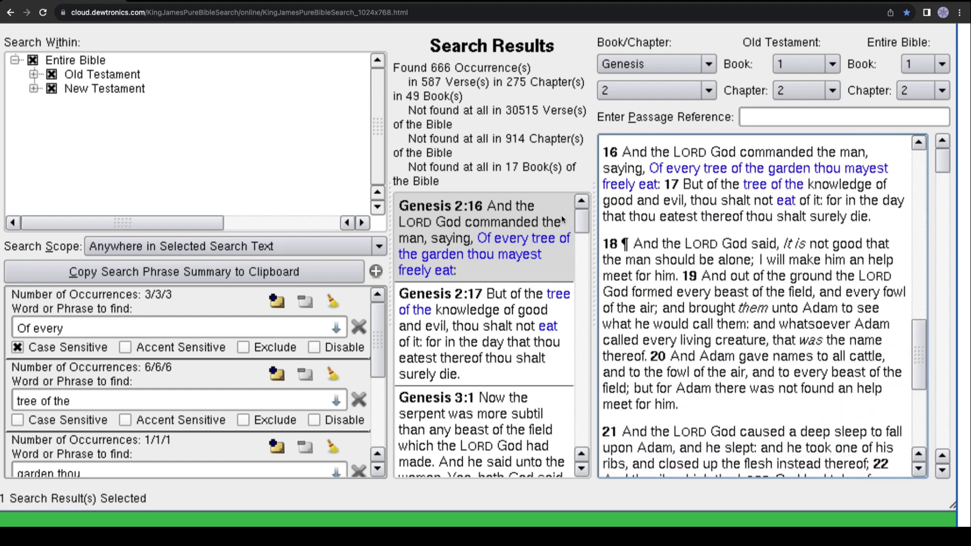
{"action": "left_click", "coordinate": [441, 69]}
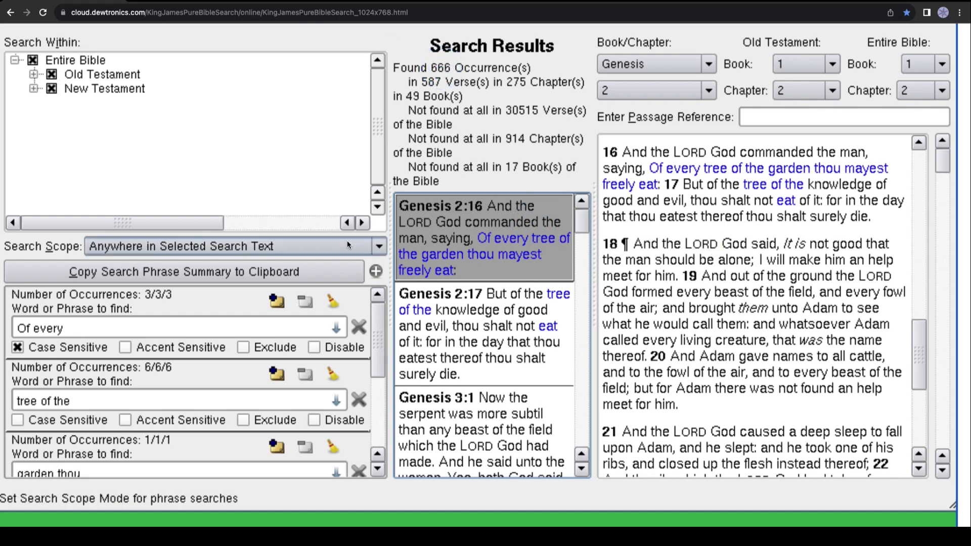
Remove the phrases "Of every", "tree of the" and "garden thou" from the search criteria.
{"action": "left_click", "coordinate": [358, 326]}
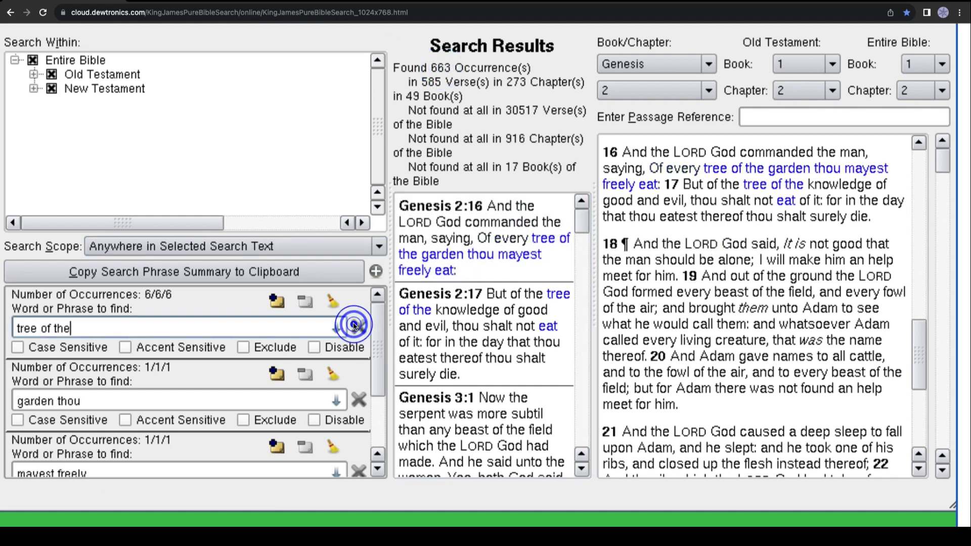
{"action": "left_click", "coordinate": [358, 327]}
{"action": "left_click", "coordinate": [358, 327]}
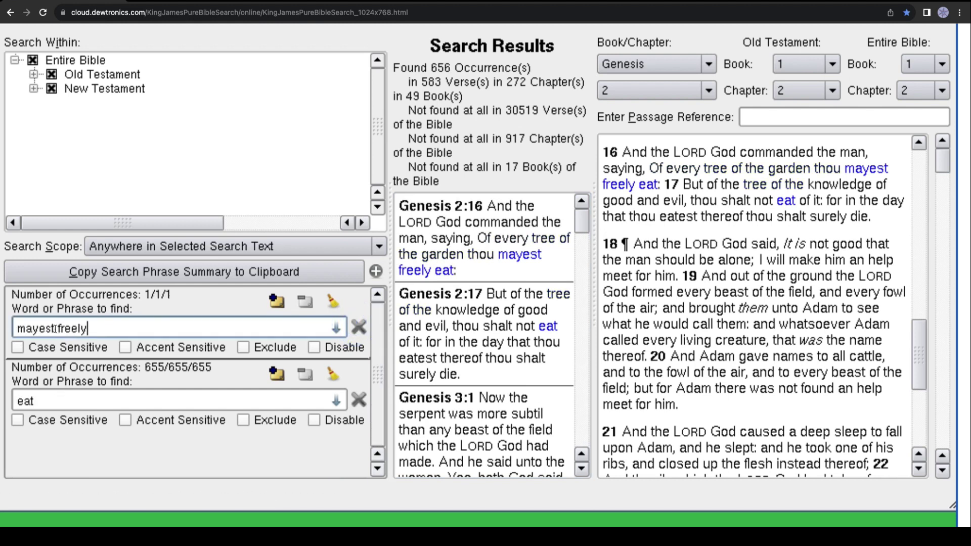
Shorten the "mayest freely" phrase to "freely" and make the "eat" phrase case sensitive.
{"action": "double_click", "coordinate": [30, 328]}
{"action": "key", "text": "BackSpace"}
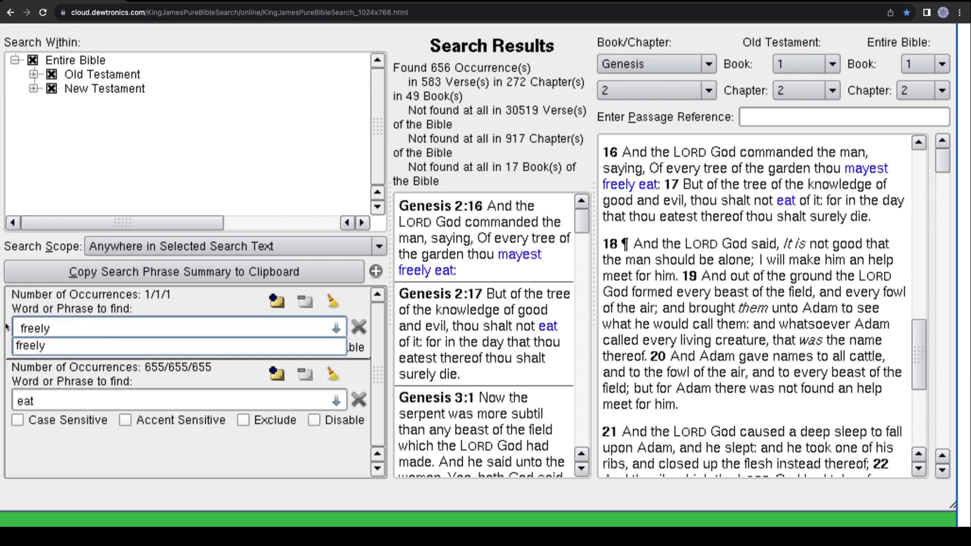
{"action": "left_click", "coordinate": [6, 327]}
{"action": "left_click", "coordinate": [17, 420]}
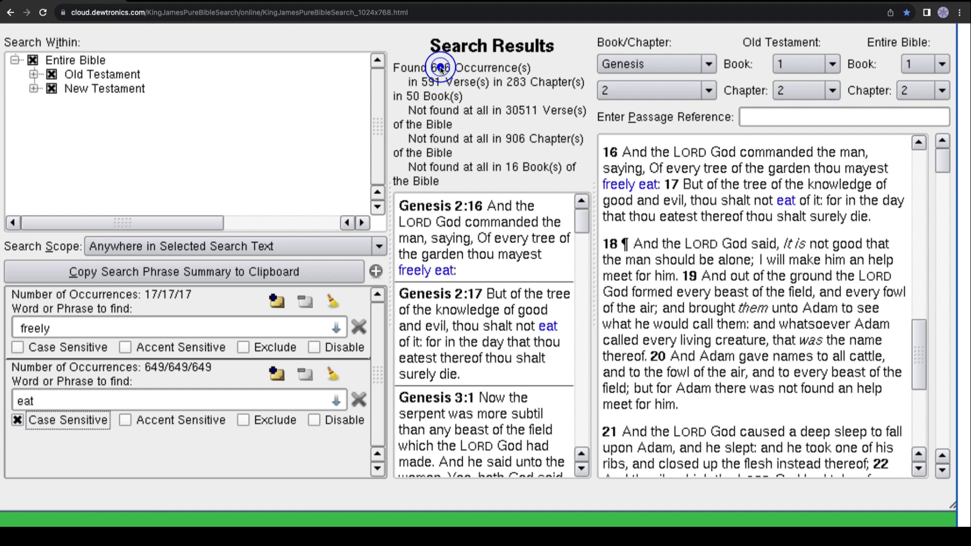
{"action": "left_click", "coordinate": [433, 242]}
{"action": "left_click", "coordinate": [433, 241]}
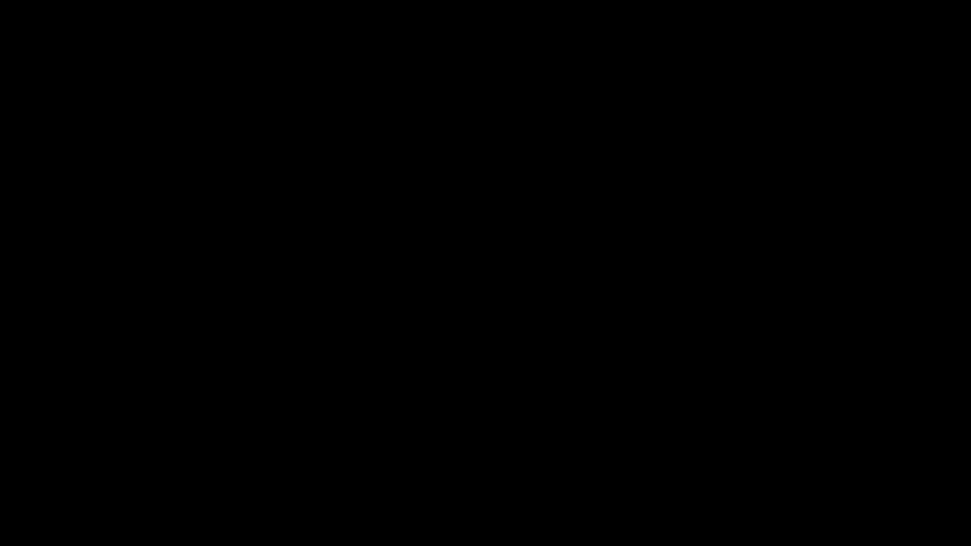